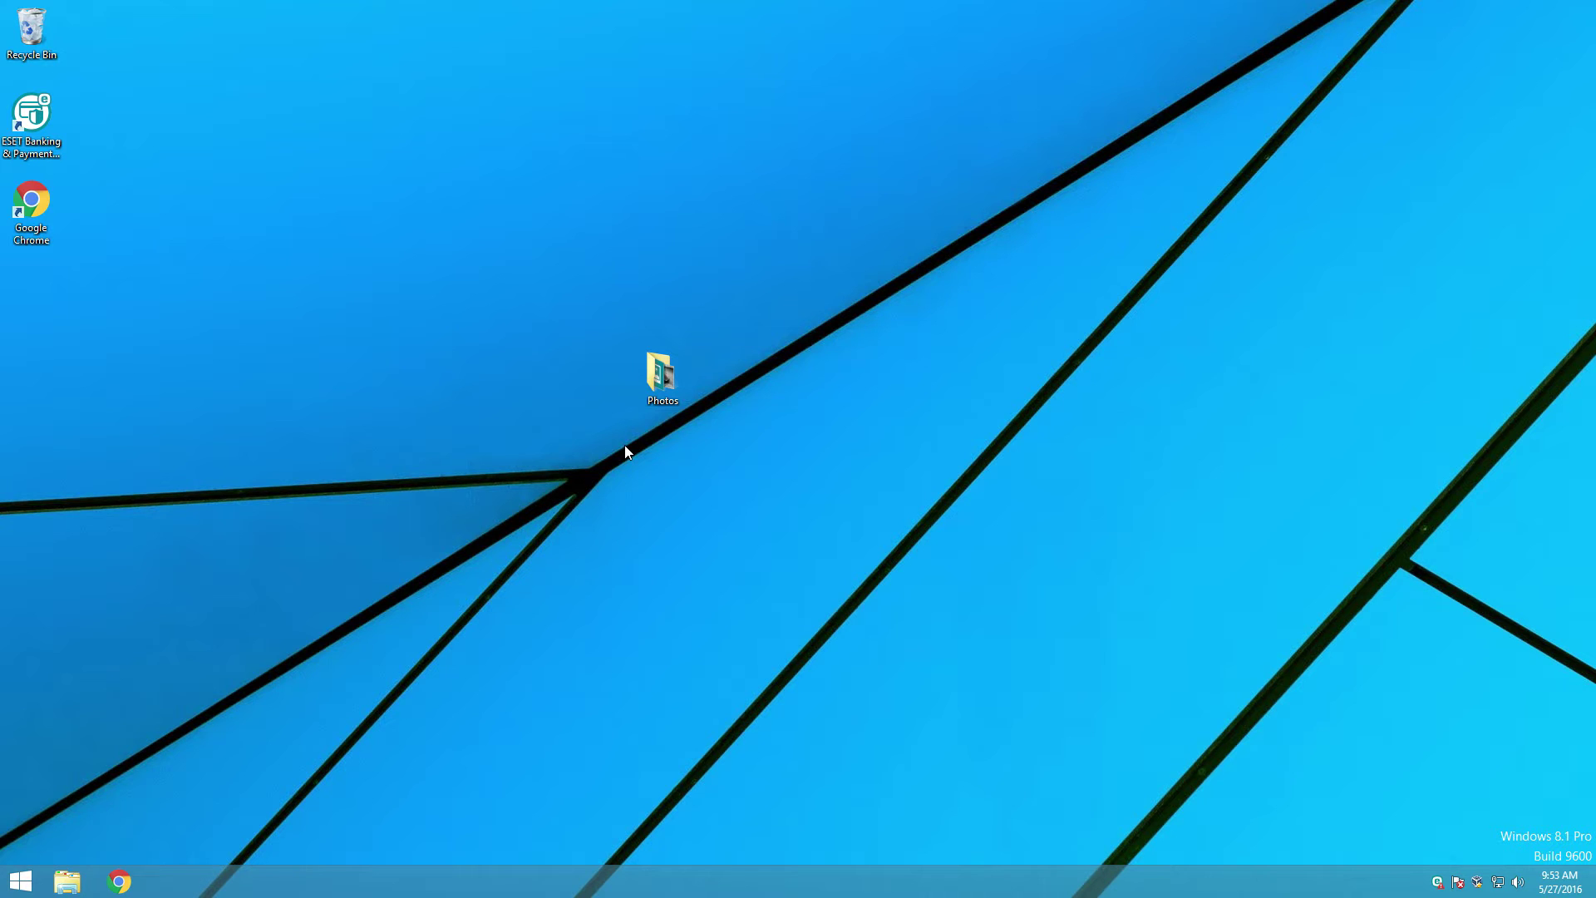
Step: Check the desktop Photos folder, then load drive.google.com to show My Drive
{"action": "double_click", "coordinate": [661, 376]}
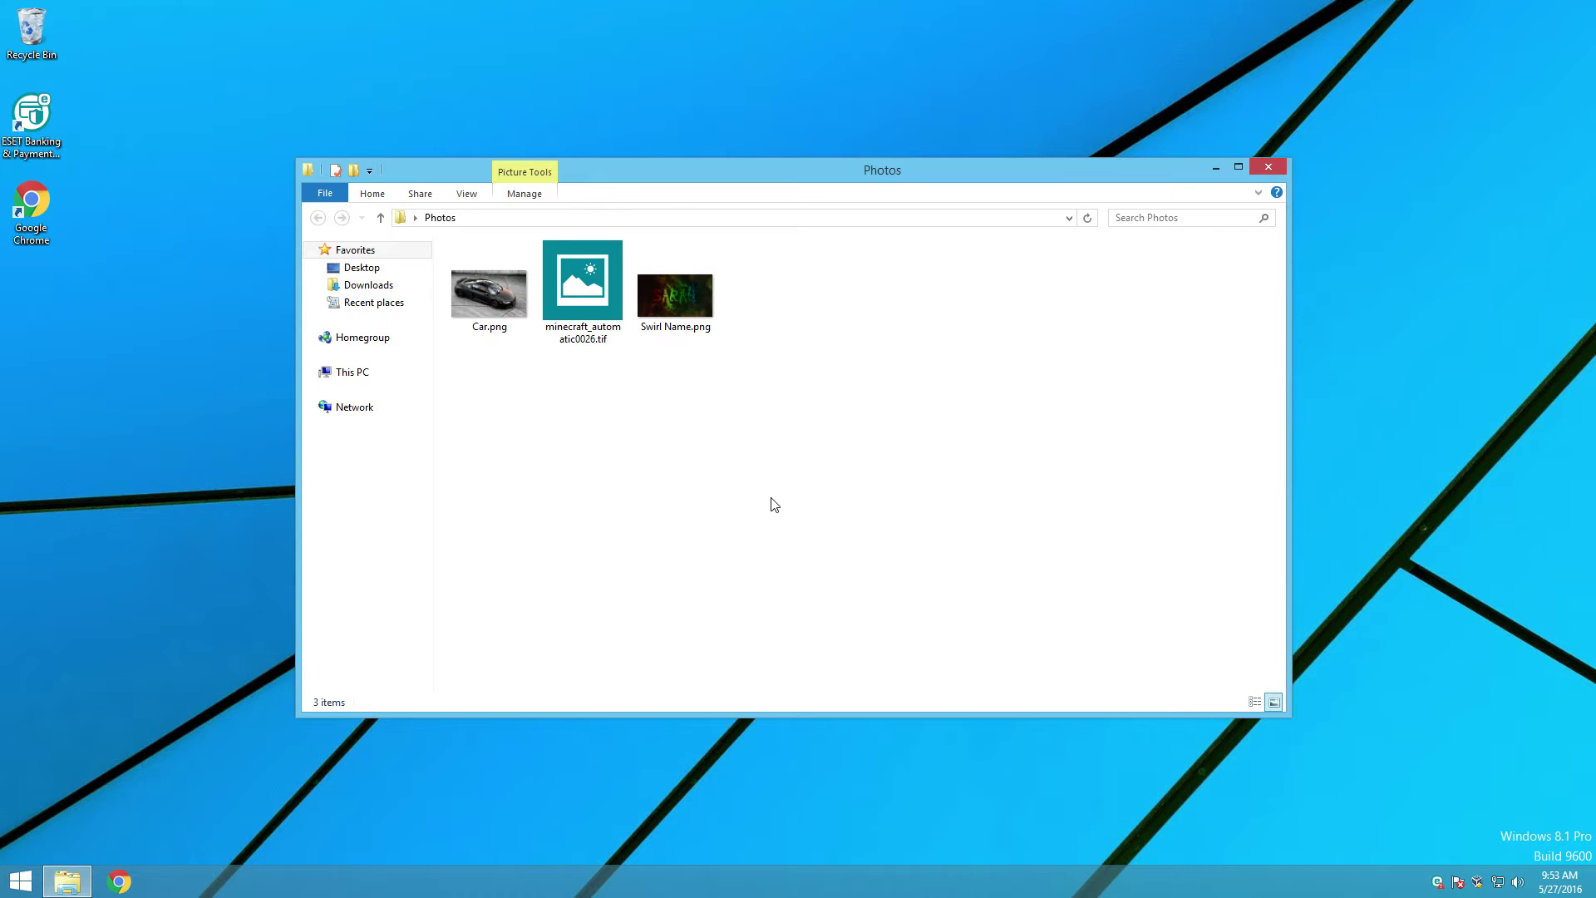
{"action": "key", "text": "alt+F4"}
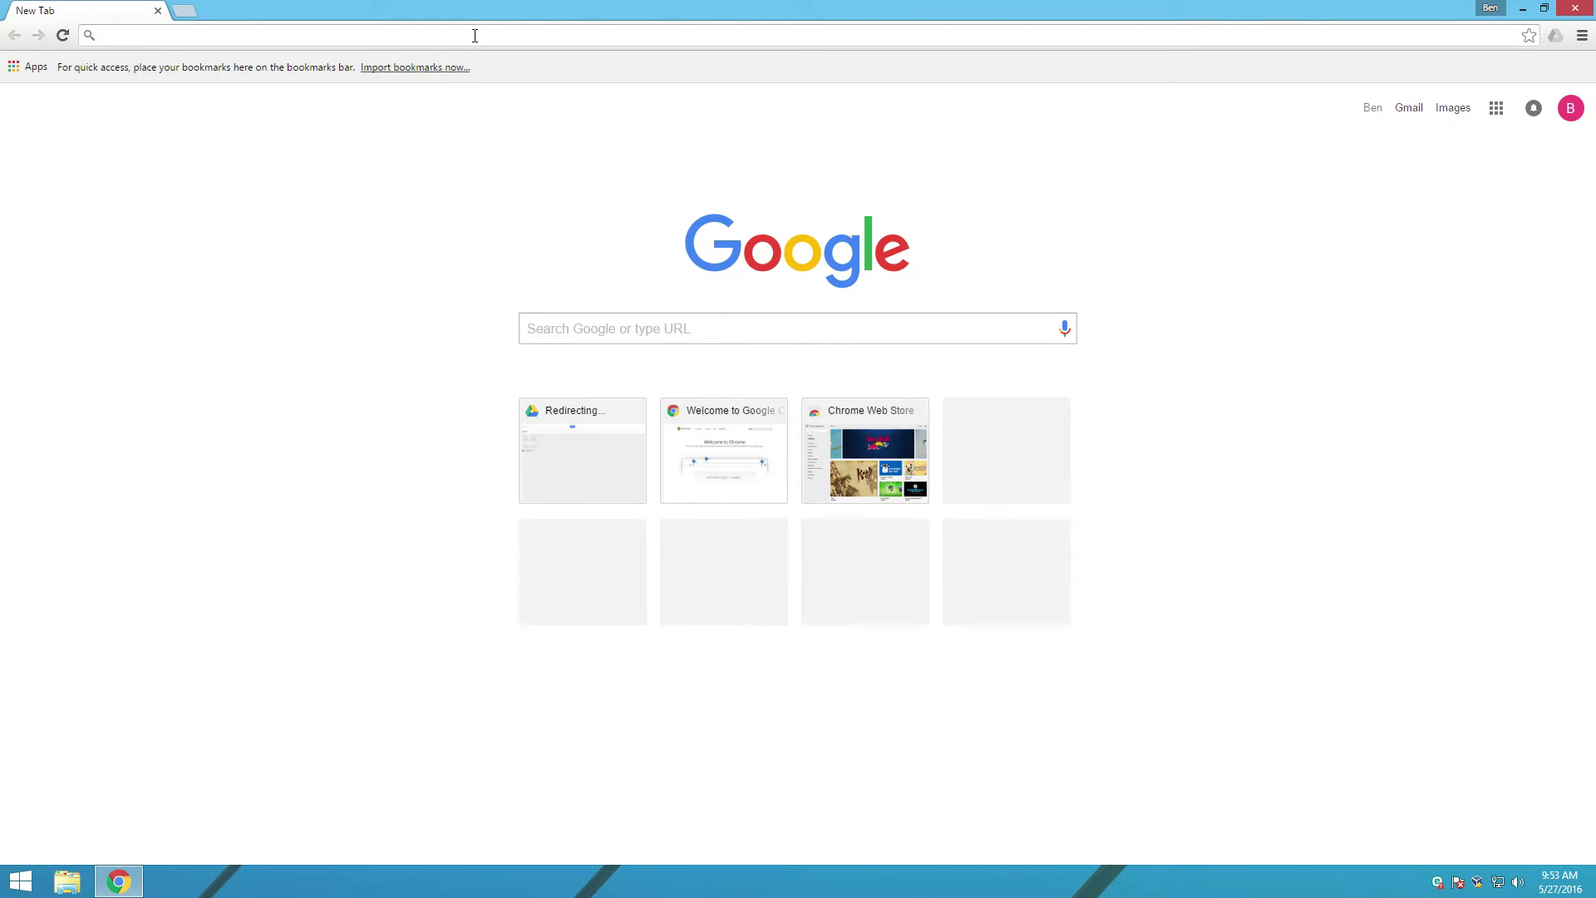
{"action": "type", "text": "drive.google.c"}
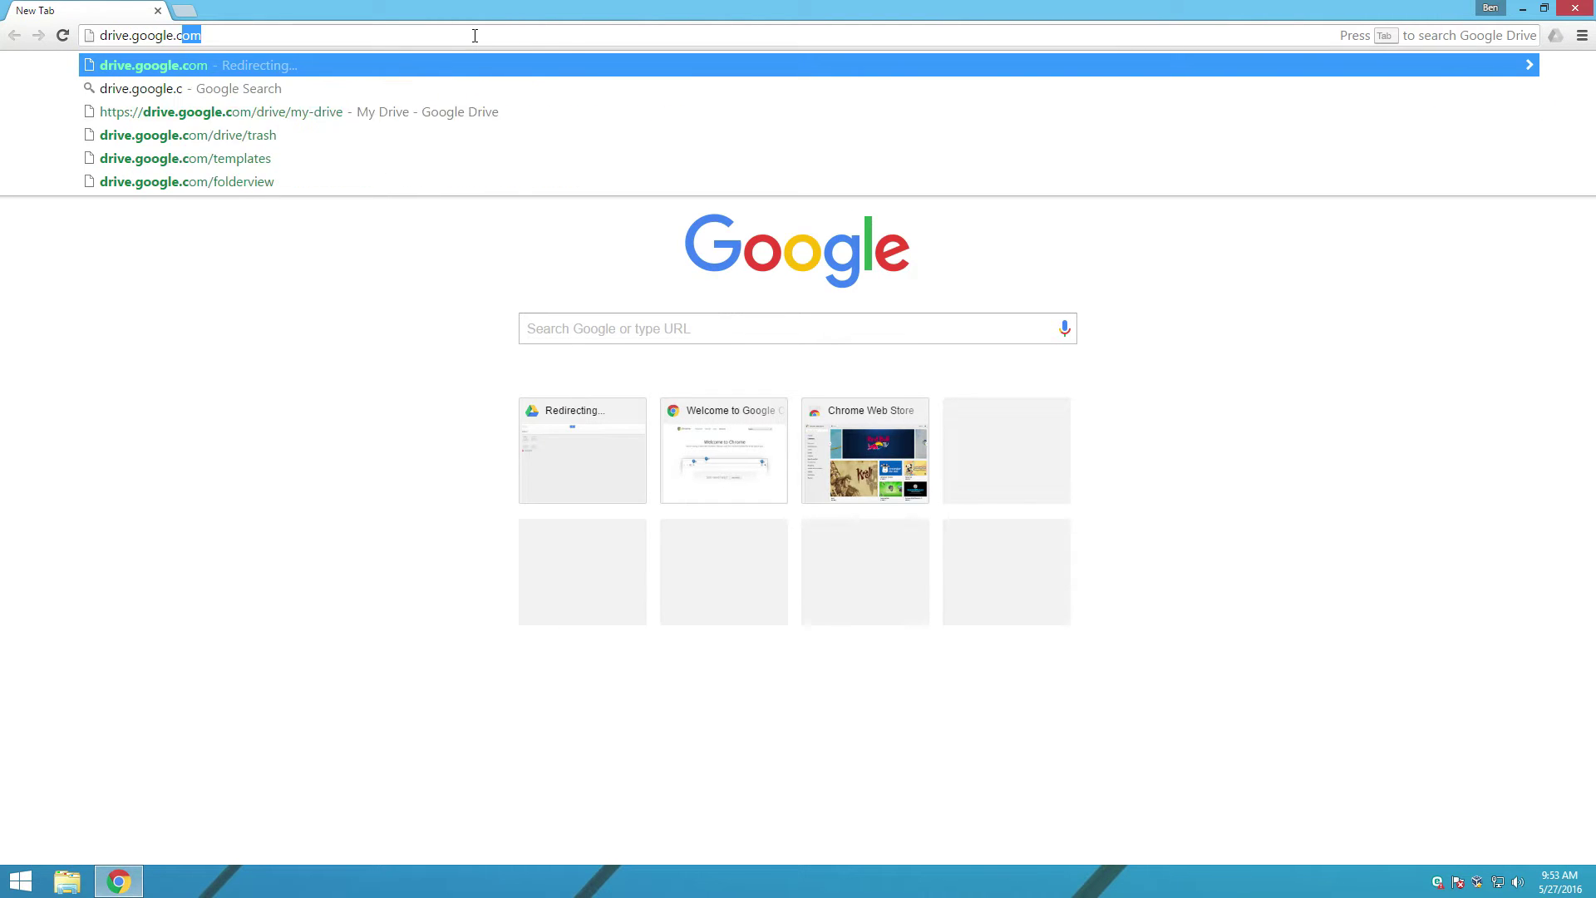
{"action": "key", "text": "Return"}
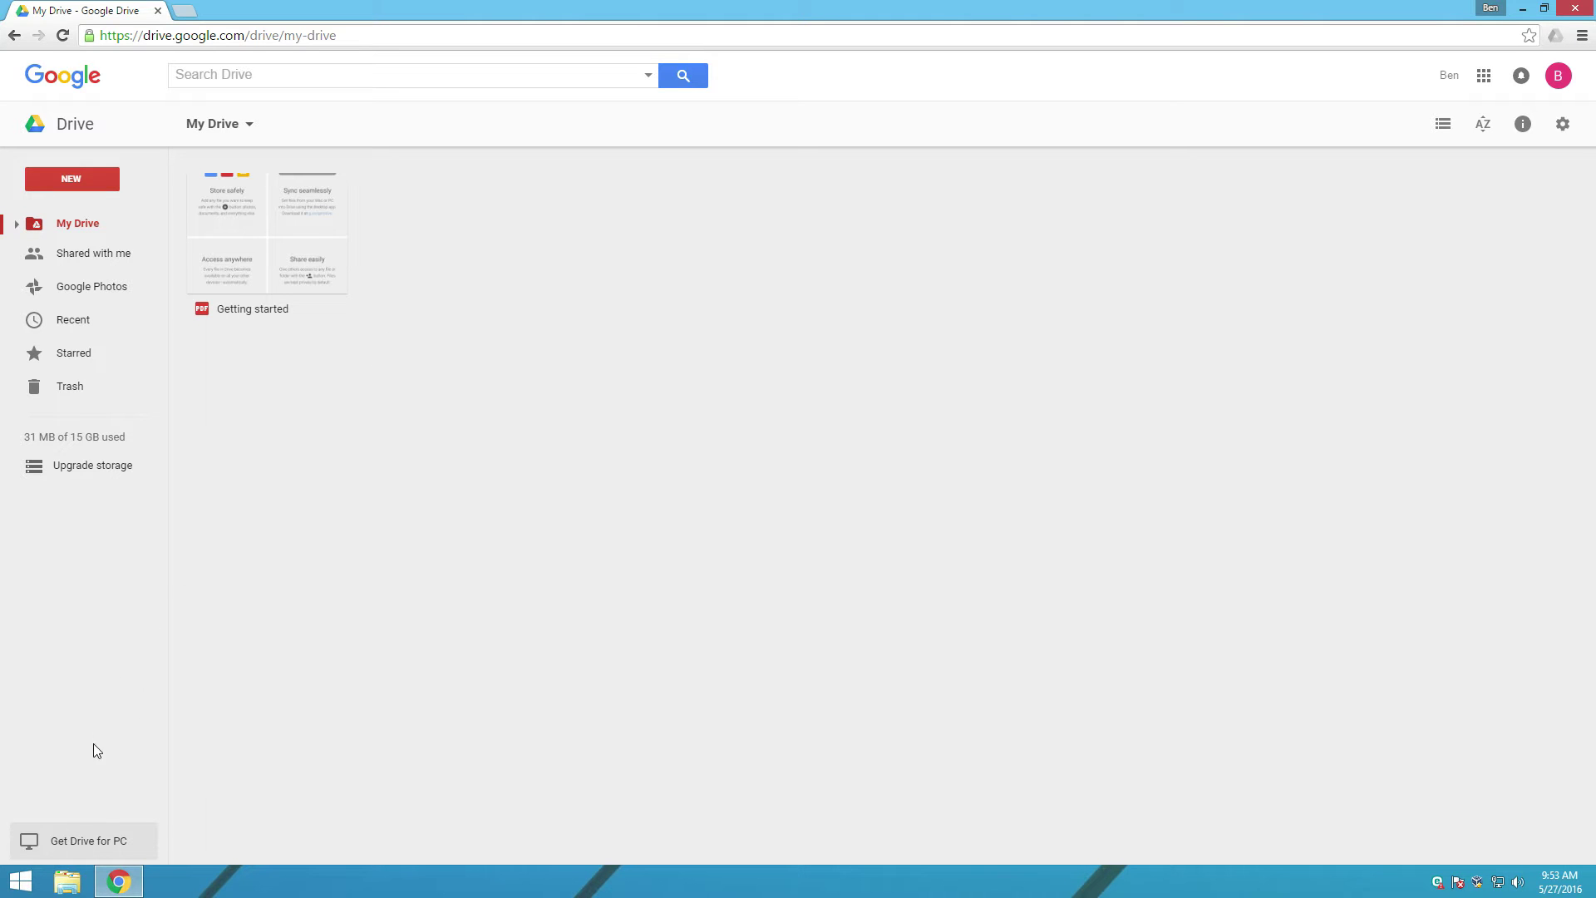
Step: Download Google Drive for PC, accept the terms, and run the installer with admin approval
{"action": "left_click", "coordinate": [117, 844]}
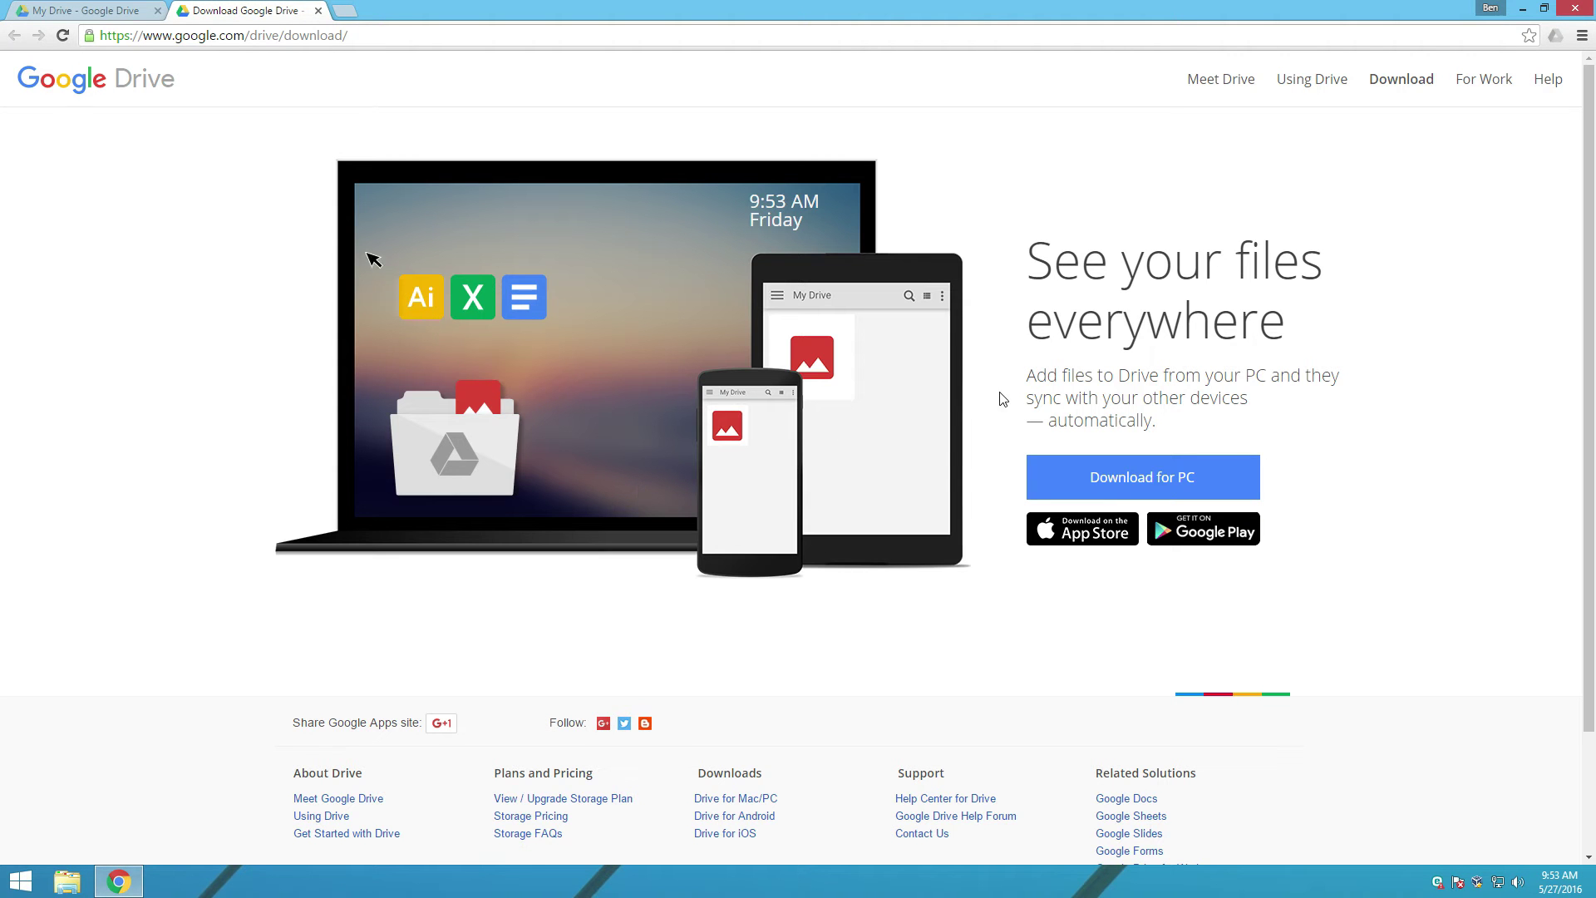
{"action": "left_click", "coordinate": [1124, 472]}
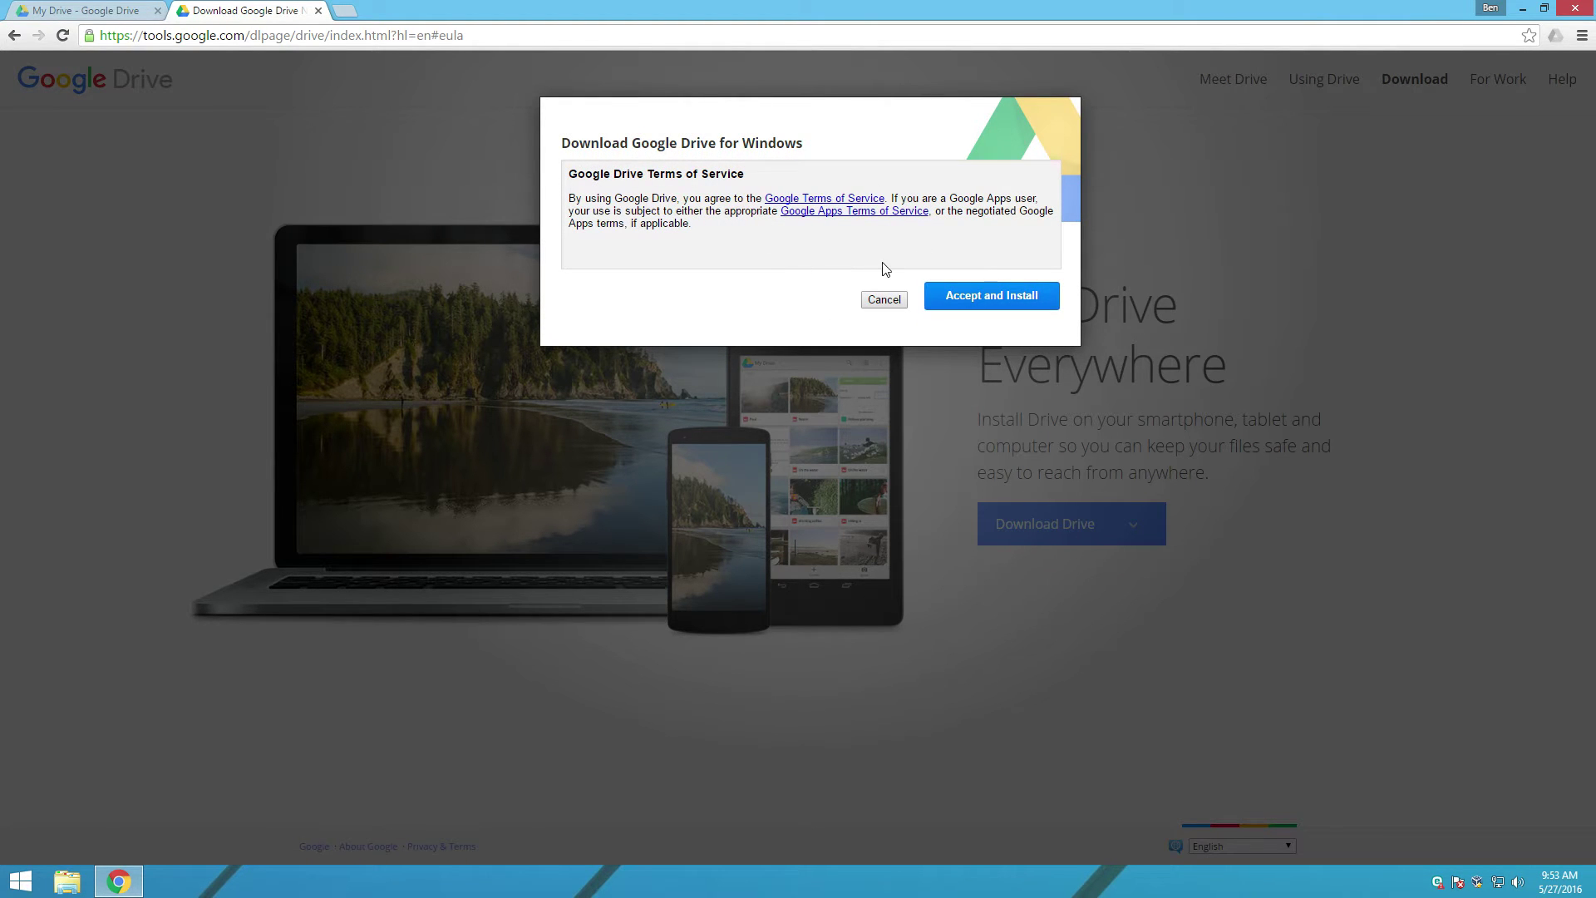
{"action": "left_click", "coordinate": [961, 297]}
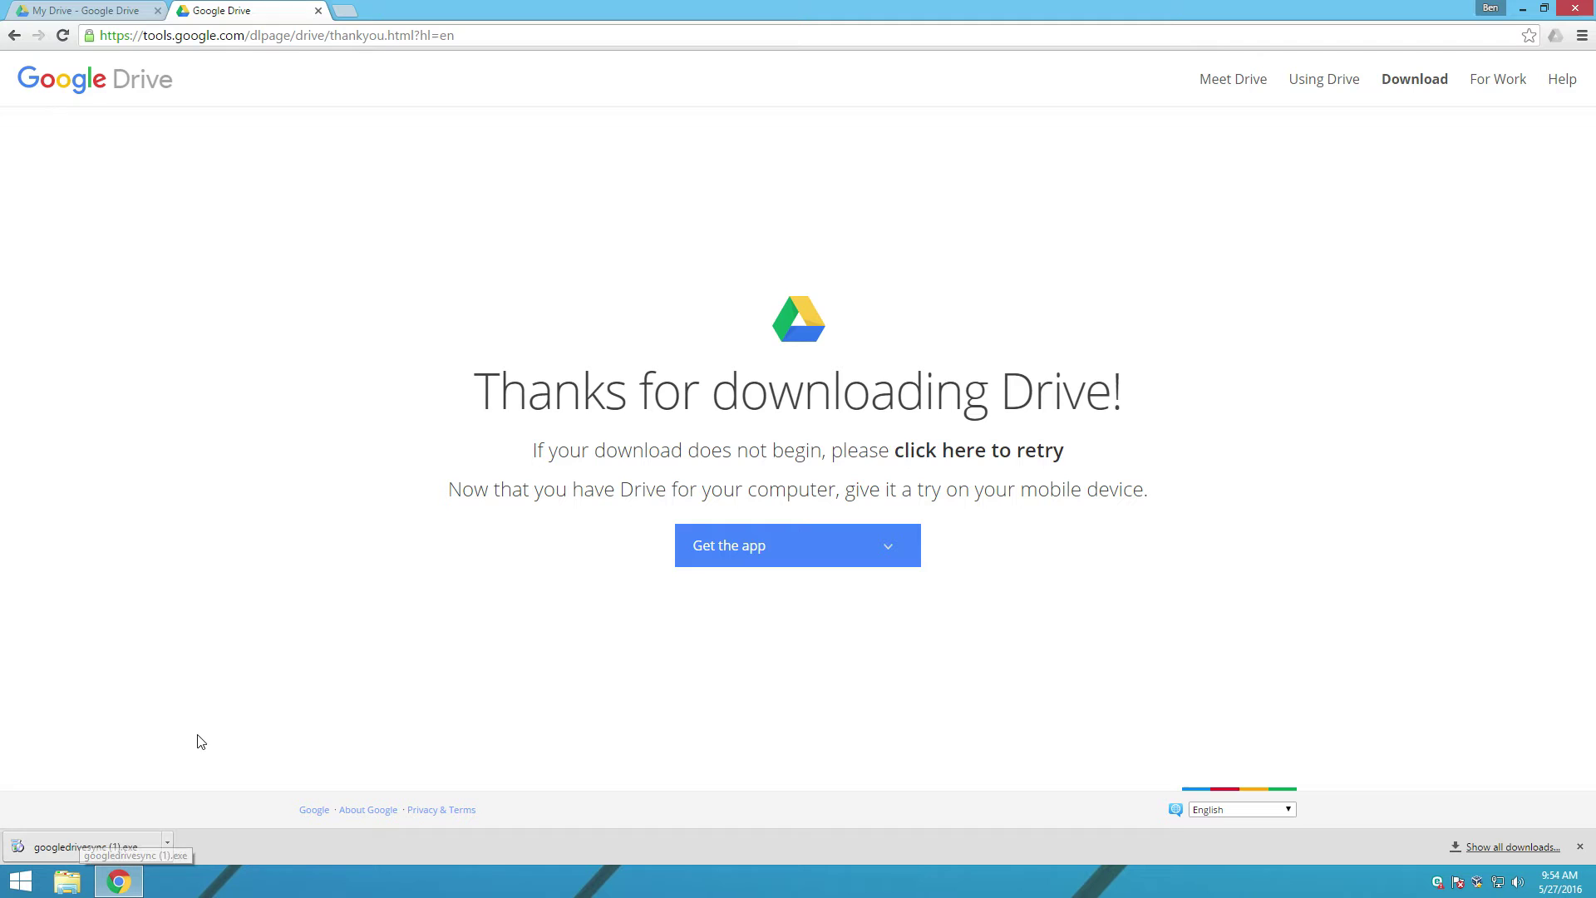
{"action": "left_click", "coordinate": [114, 850]}
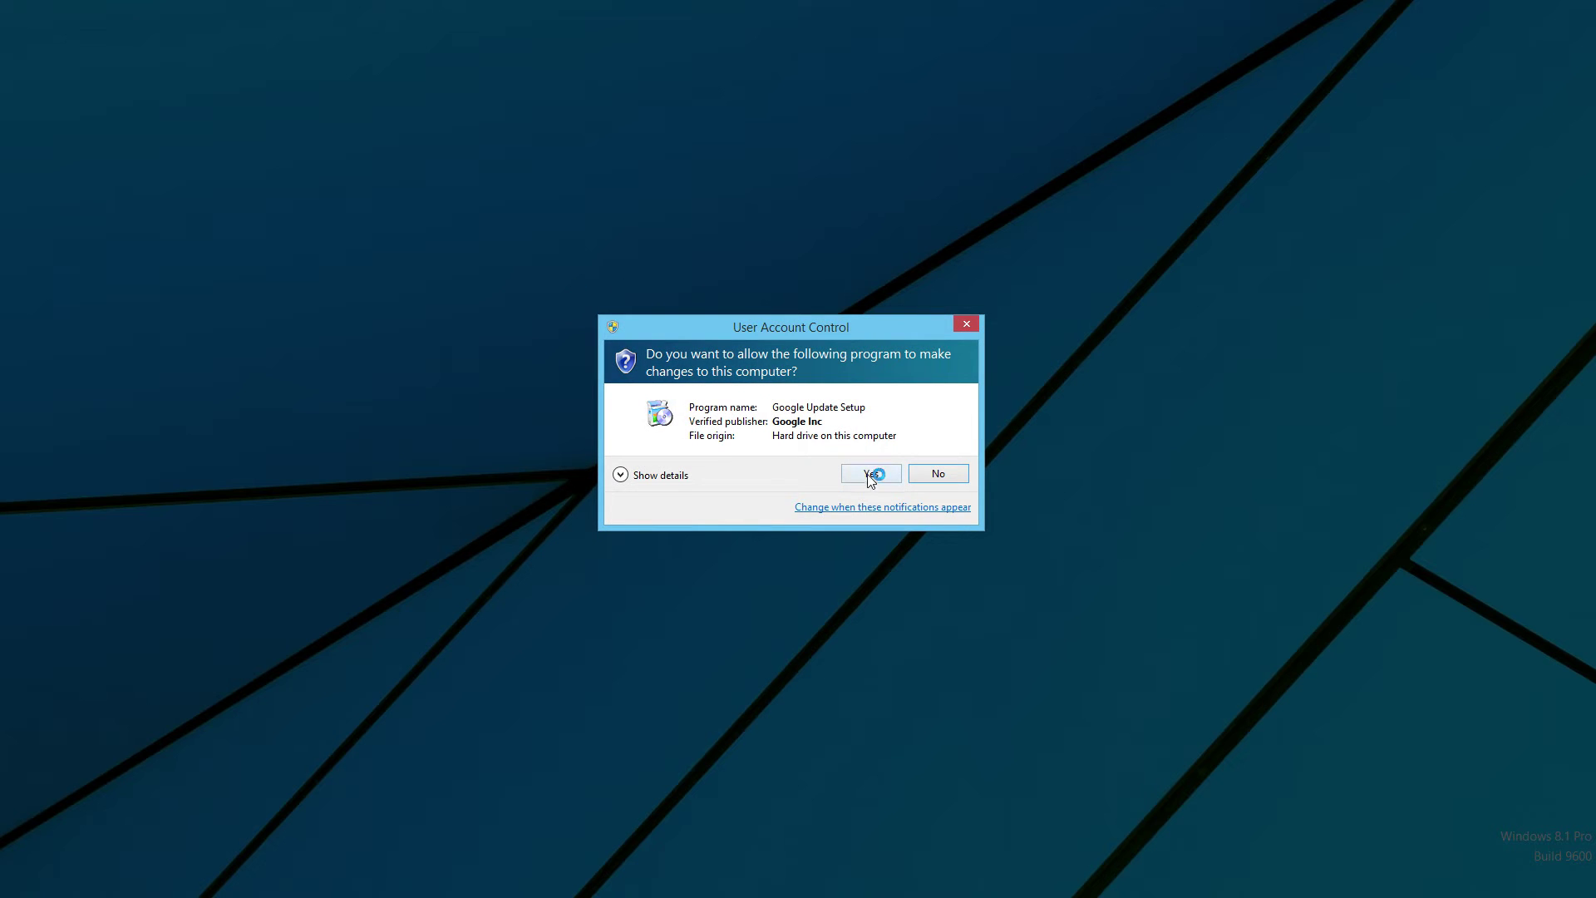
{"action": "left_click", "coordinate": [870, 474]}
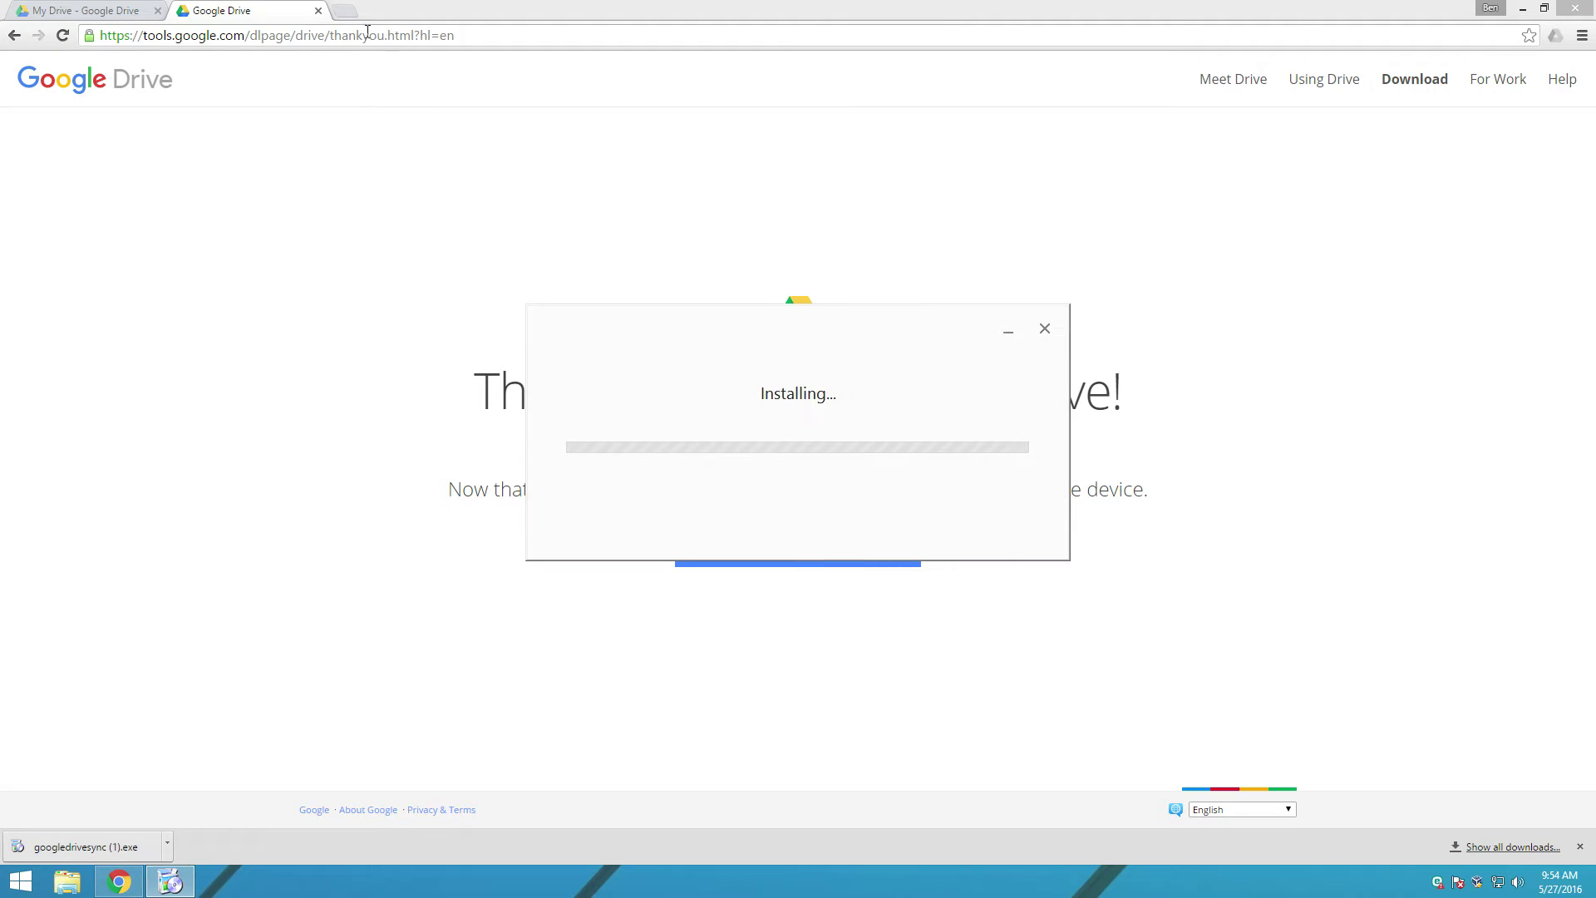
{"action": "left_click", "coordinate": [318, 11]}
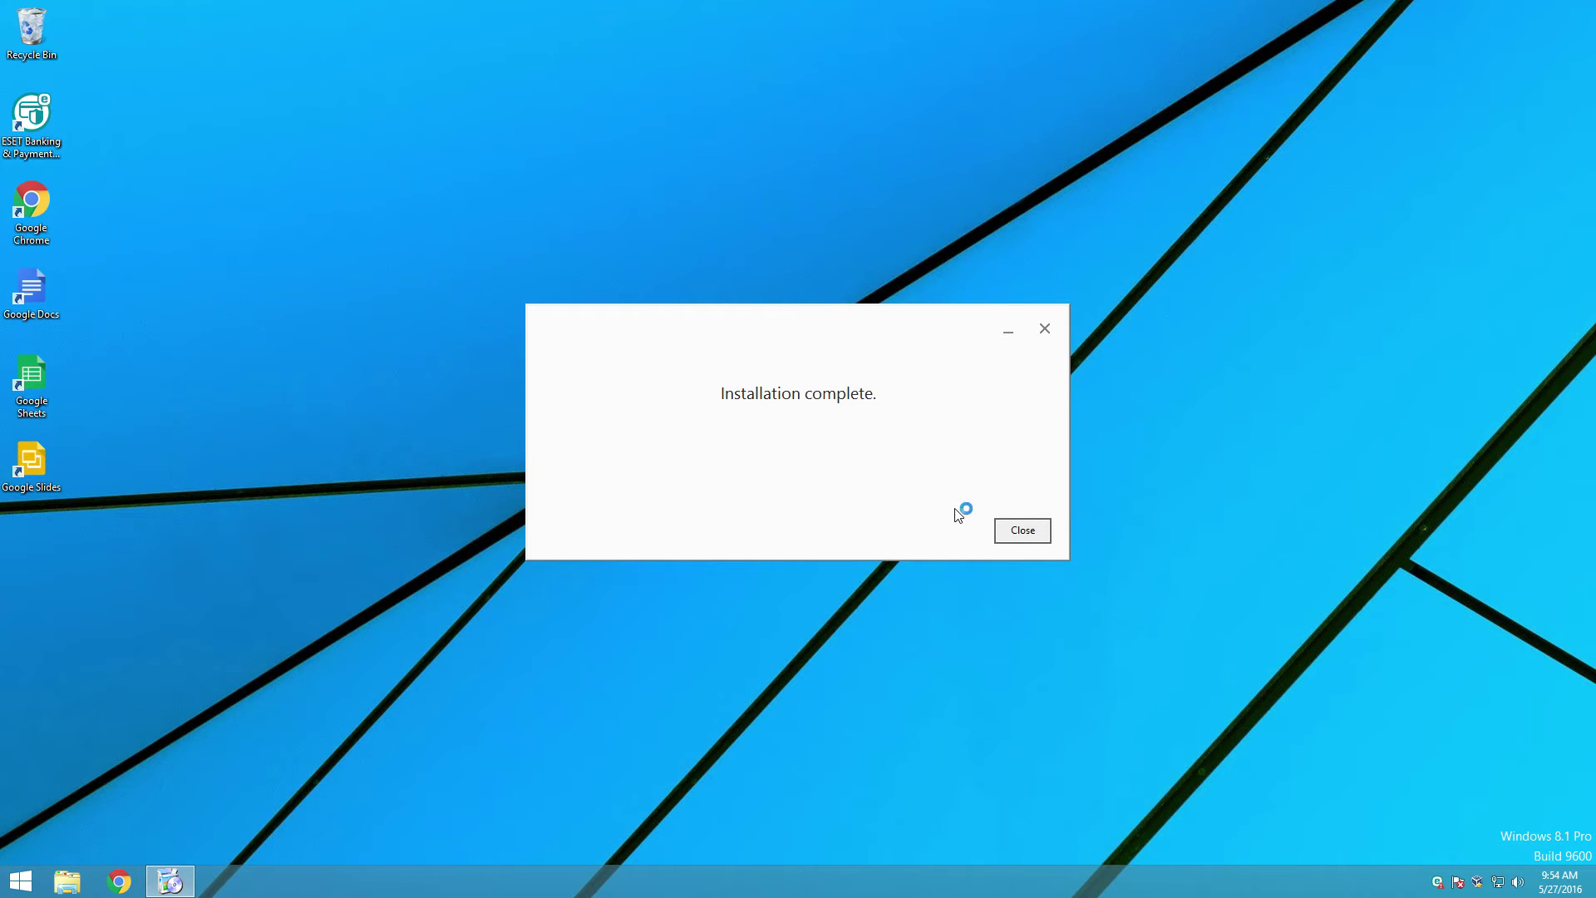
Step: Dismiss the install message and sign in with the account e-mail and password
{"action": "left_click", "coordinate": [1018, 534]}
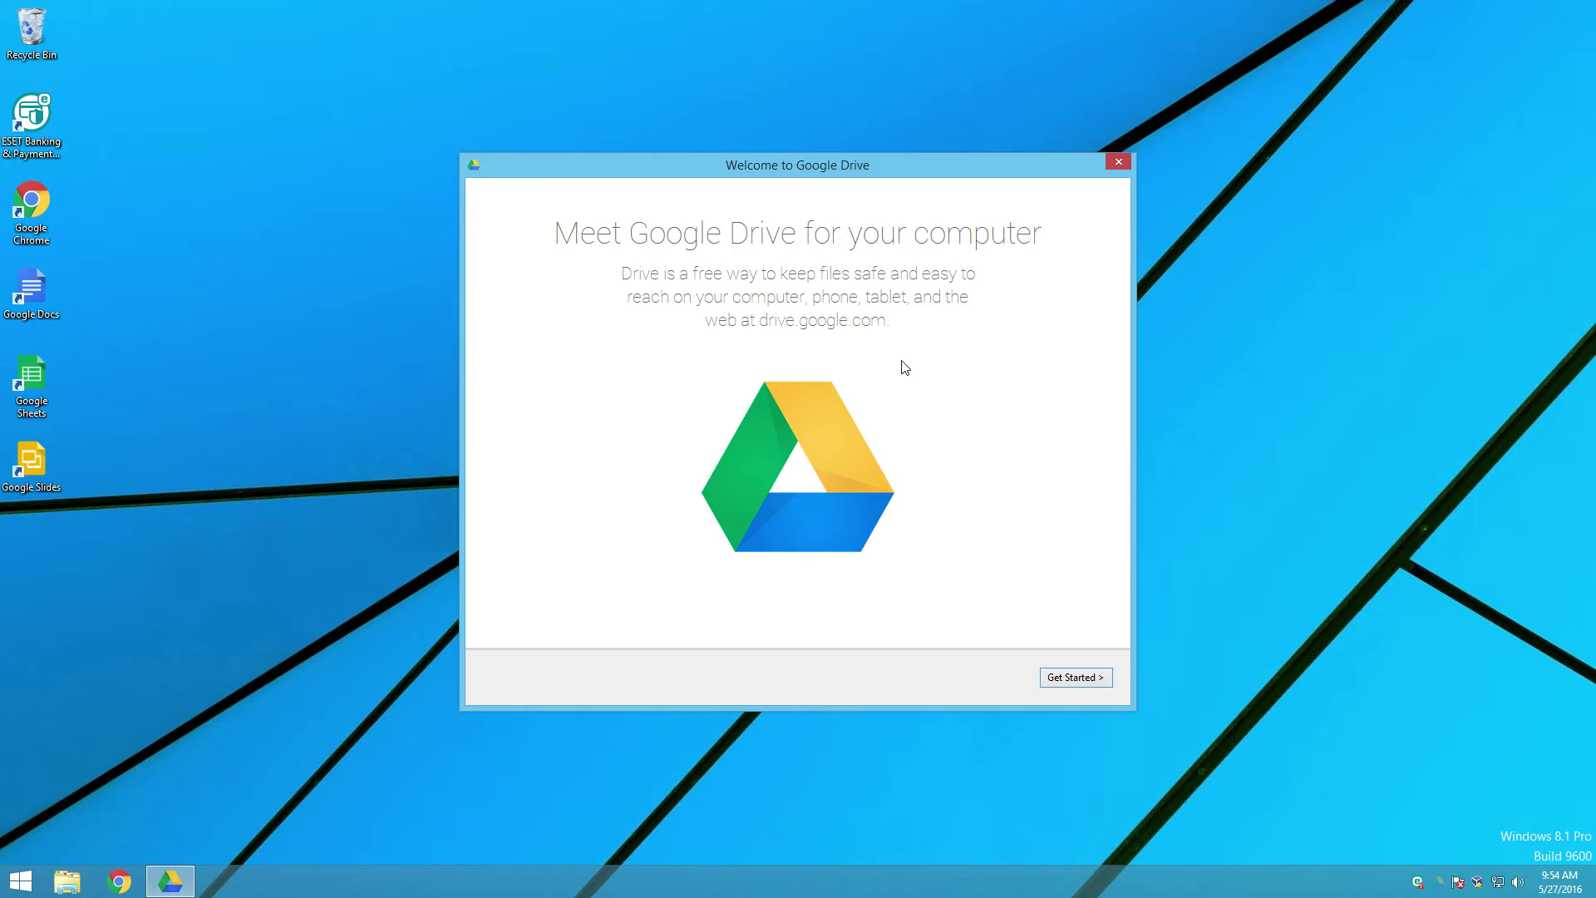
{"action": "left_click", "coordinate": [1080, 678]}
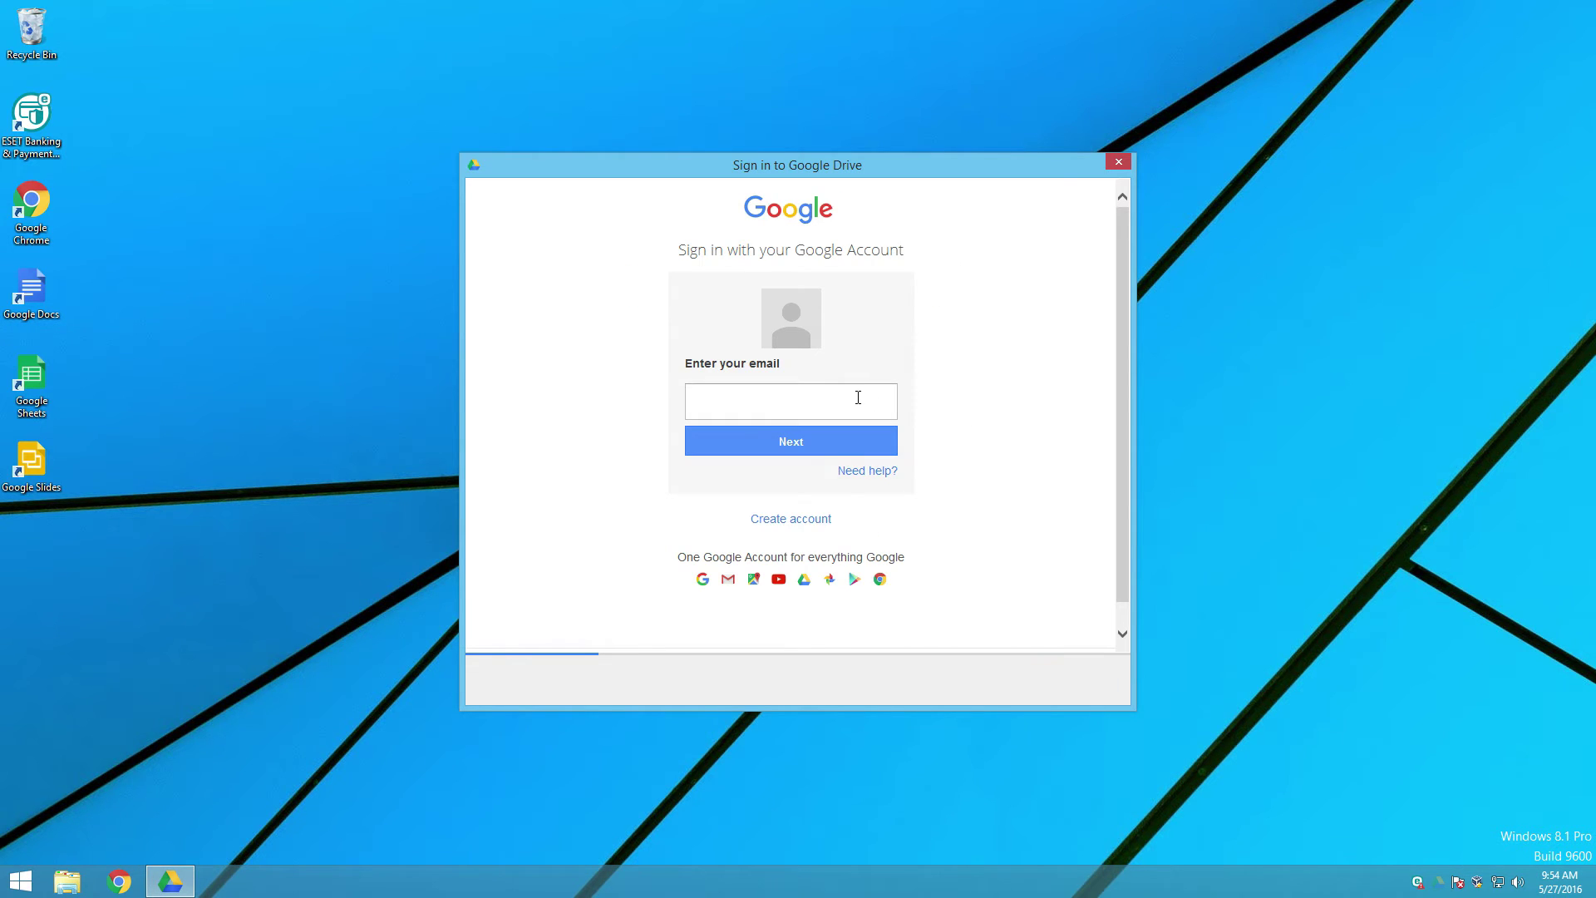
{"action": "left_click", "coordinate": [858, 397]}
{"action": "key", "text": "Return"}
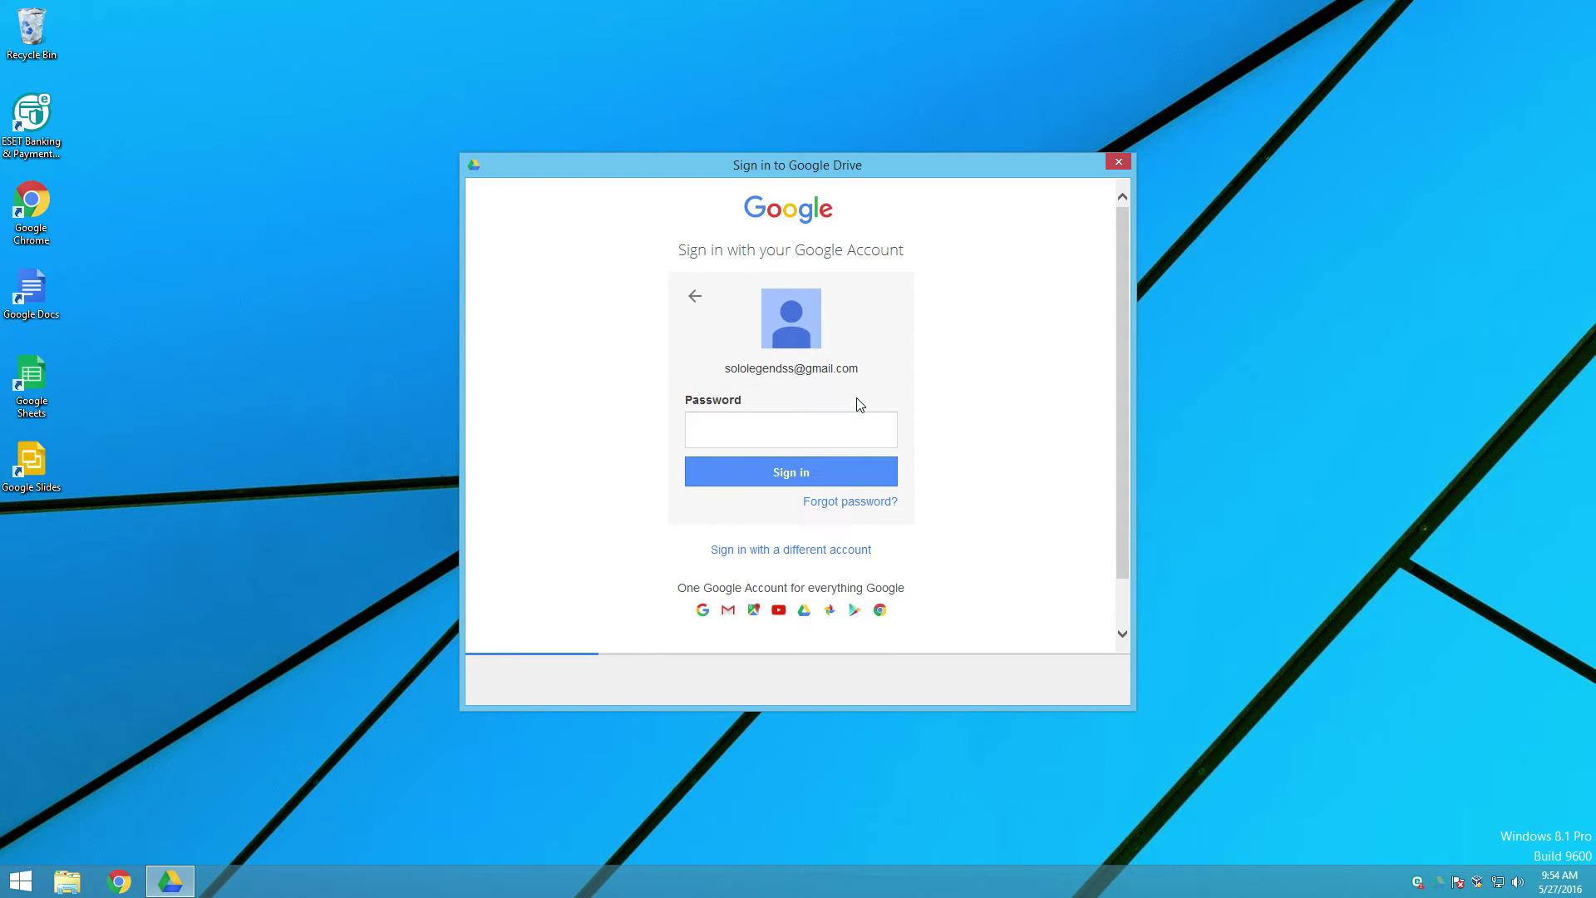
{"action": "left_click", "coordinate": [842, 429]}
{"action": "type", "text": "••••••••••"}
{"action": "key", "text": "Return"}
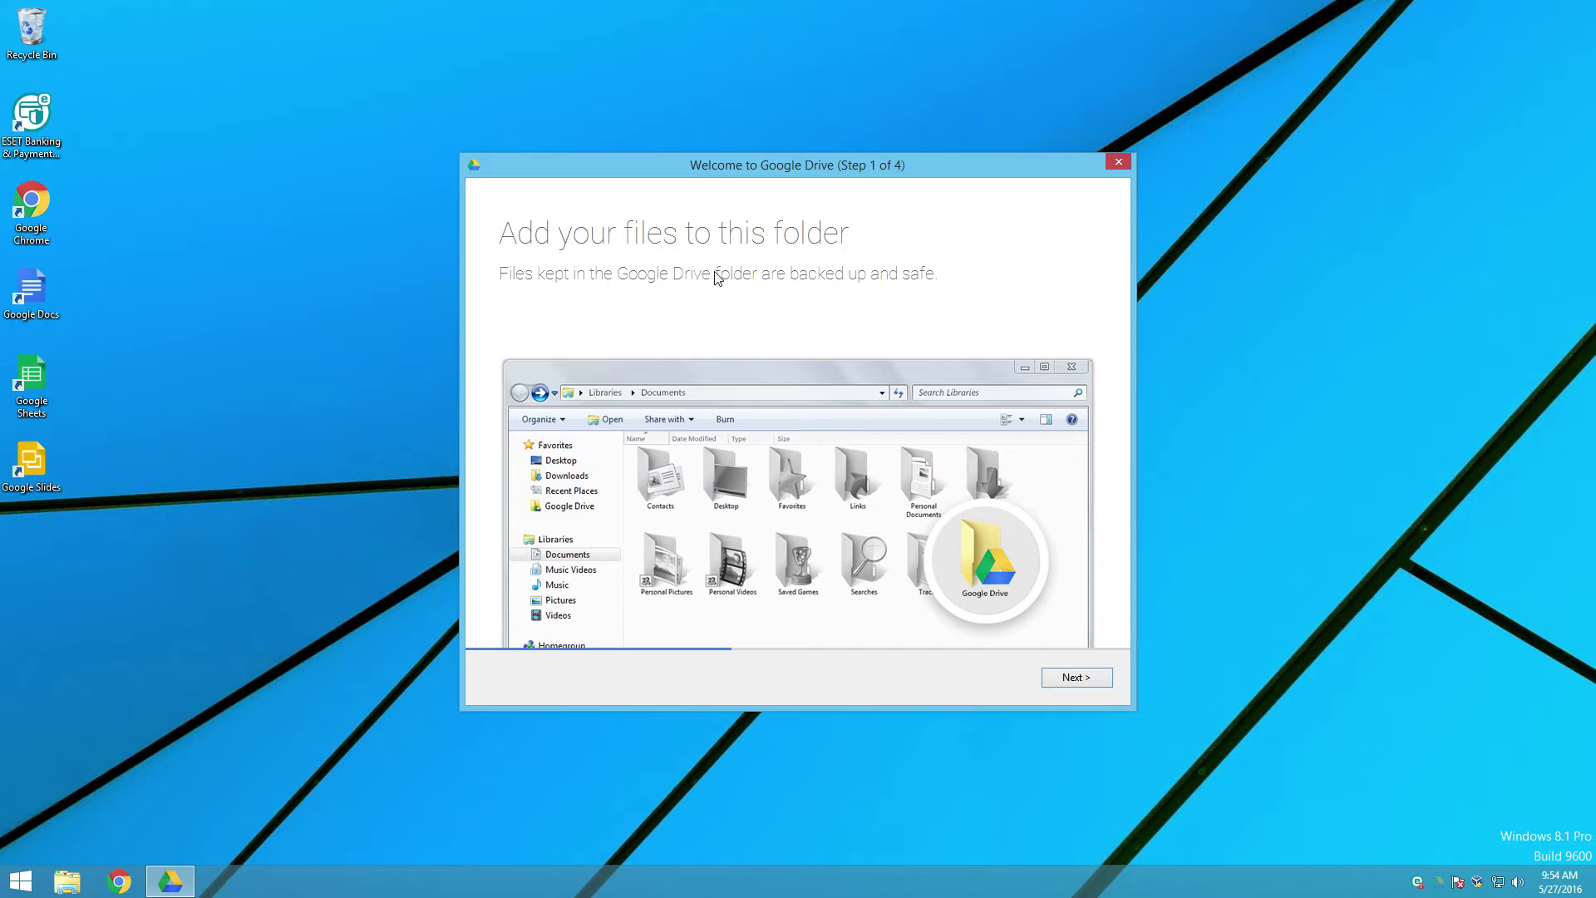
Step: Step through the three setup pages and finish so the Google Drive folder opens
{"action": "left_click", "coordinate": [1073, 681]}
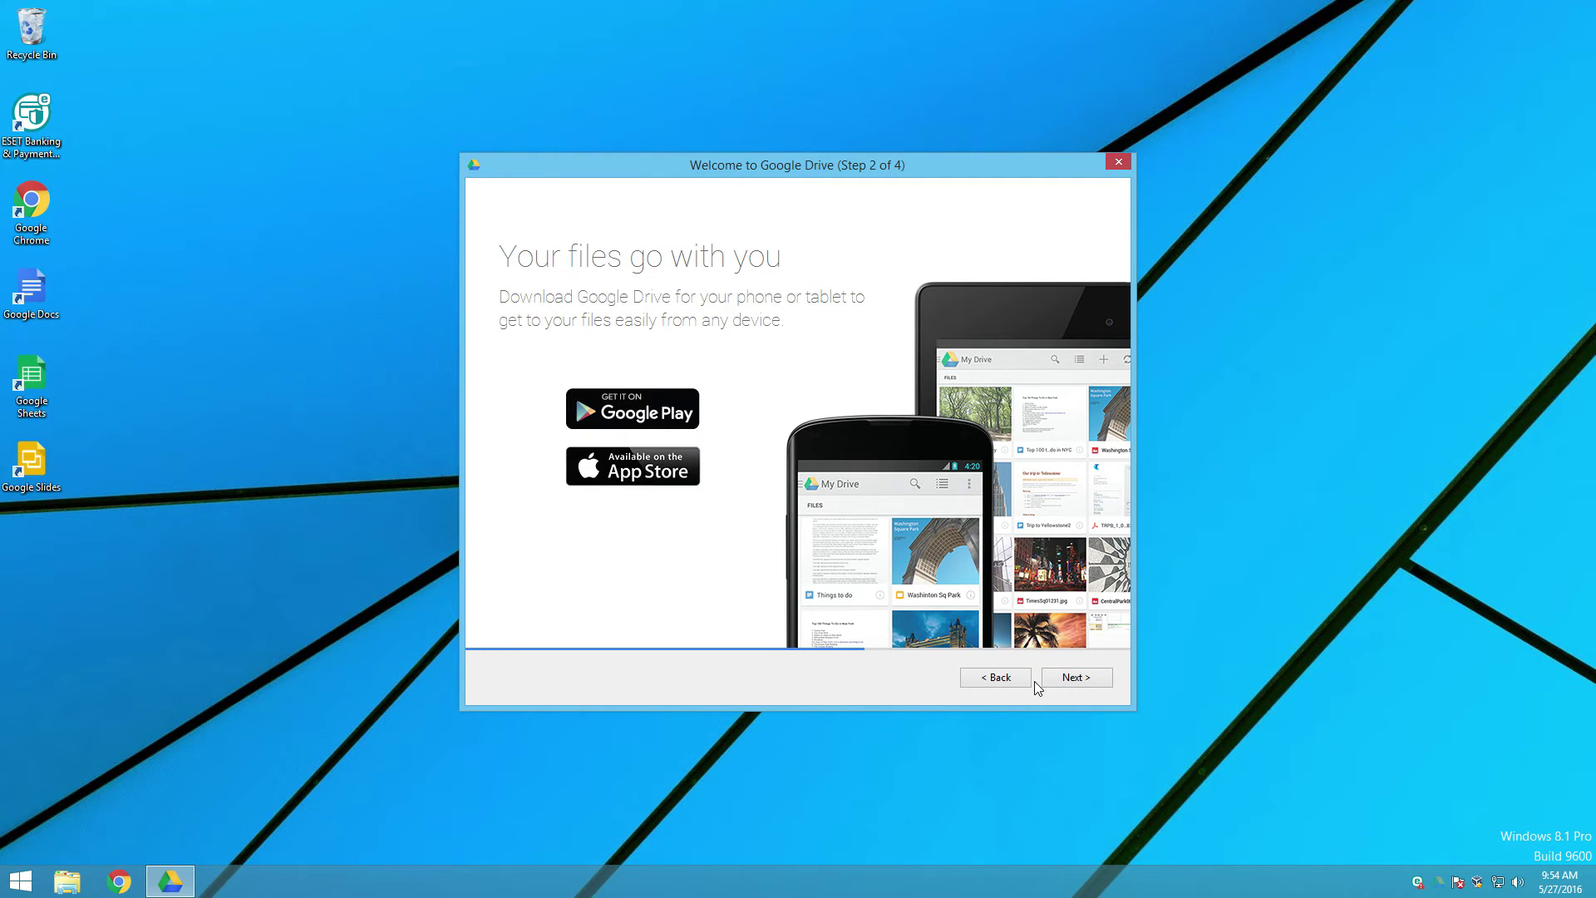
{"action": "left_click", "coordinate": [1060, 677]}
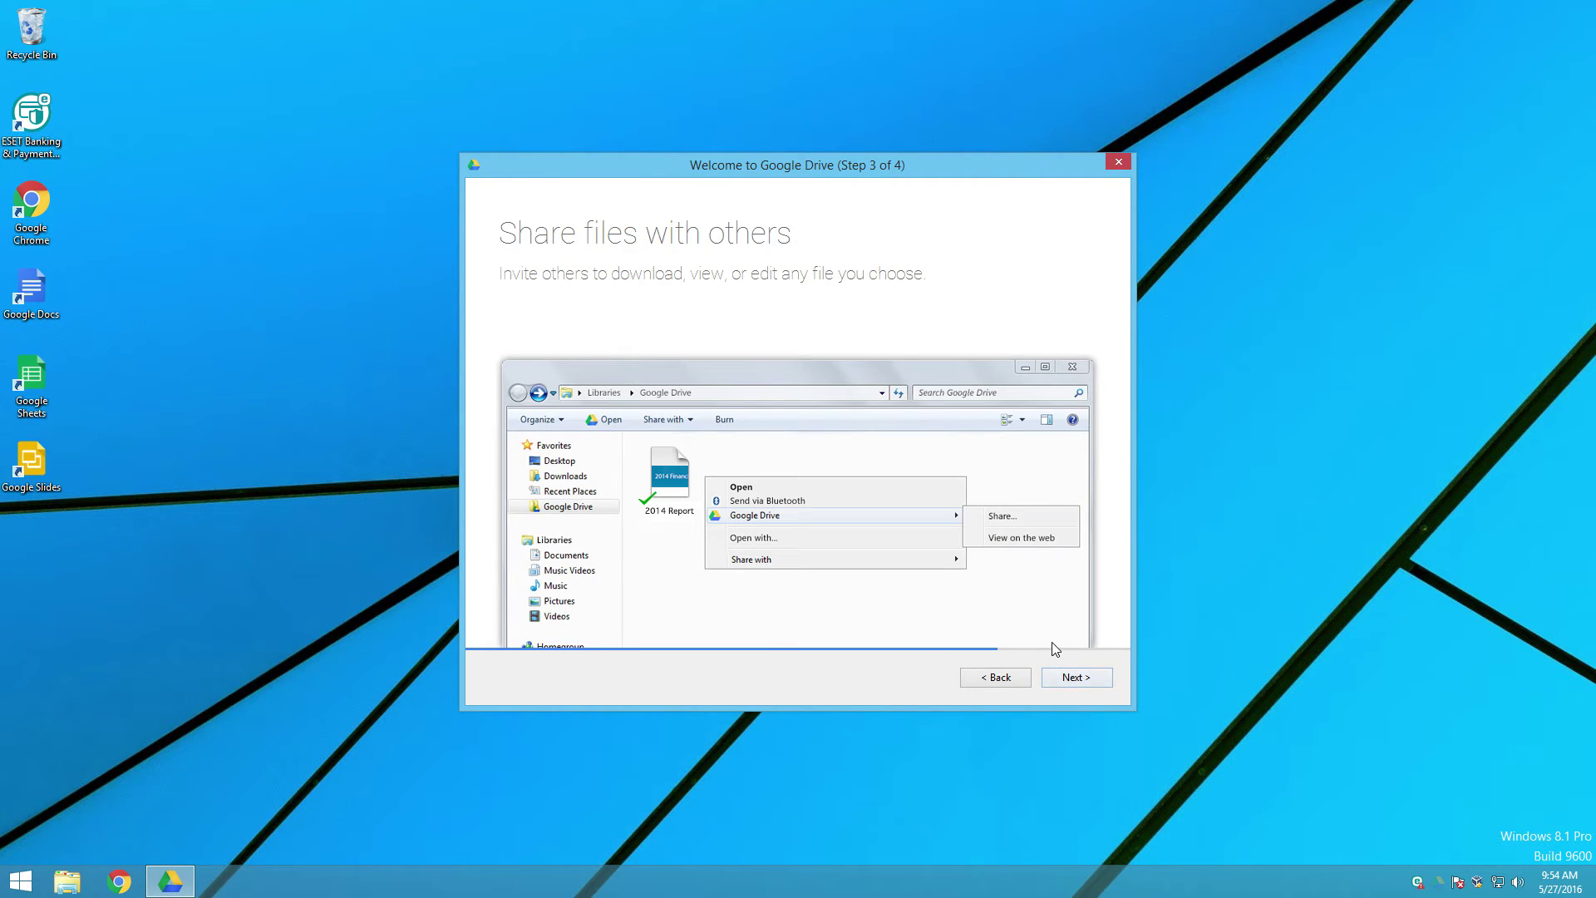
{"action": "left_click", "coordinate": [1076, 679]}
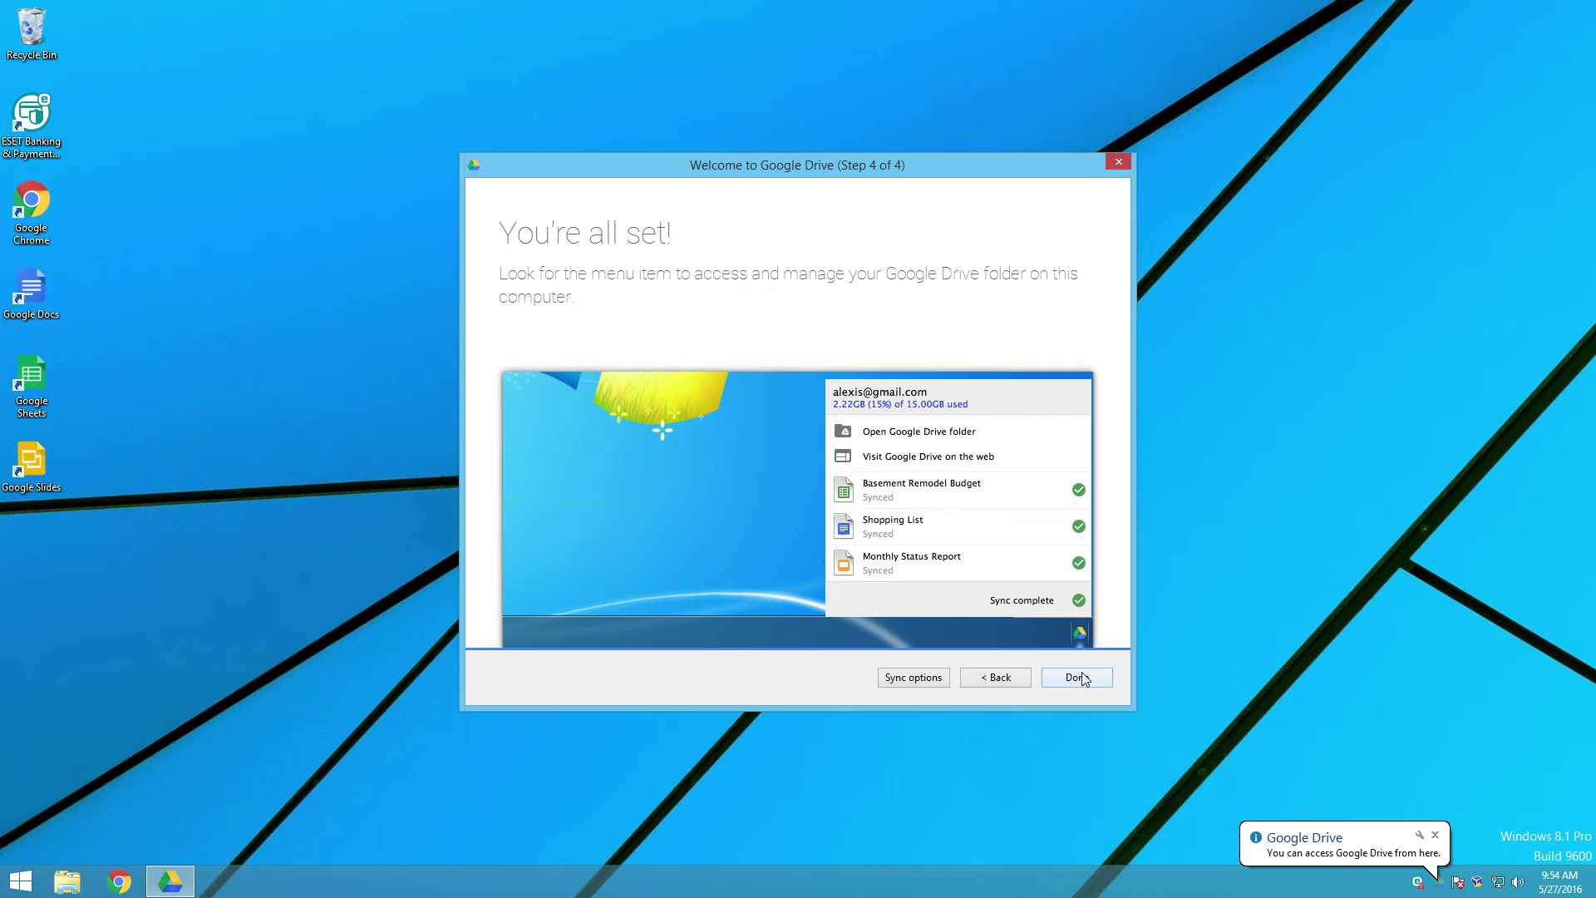
{"action": "left_click", "coordinate": [1081, 678]}
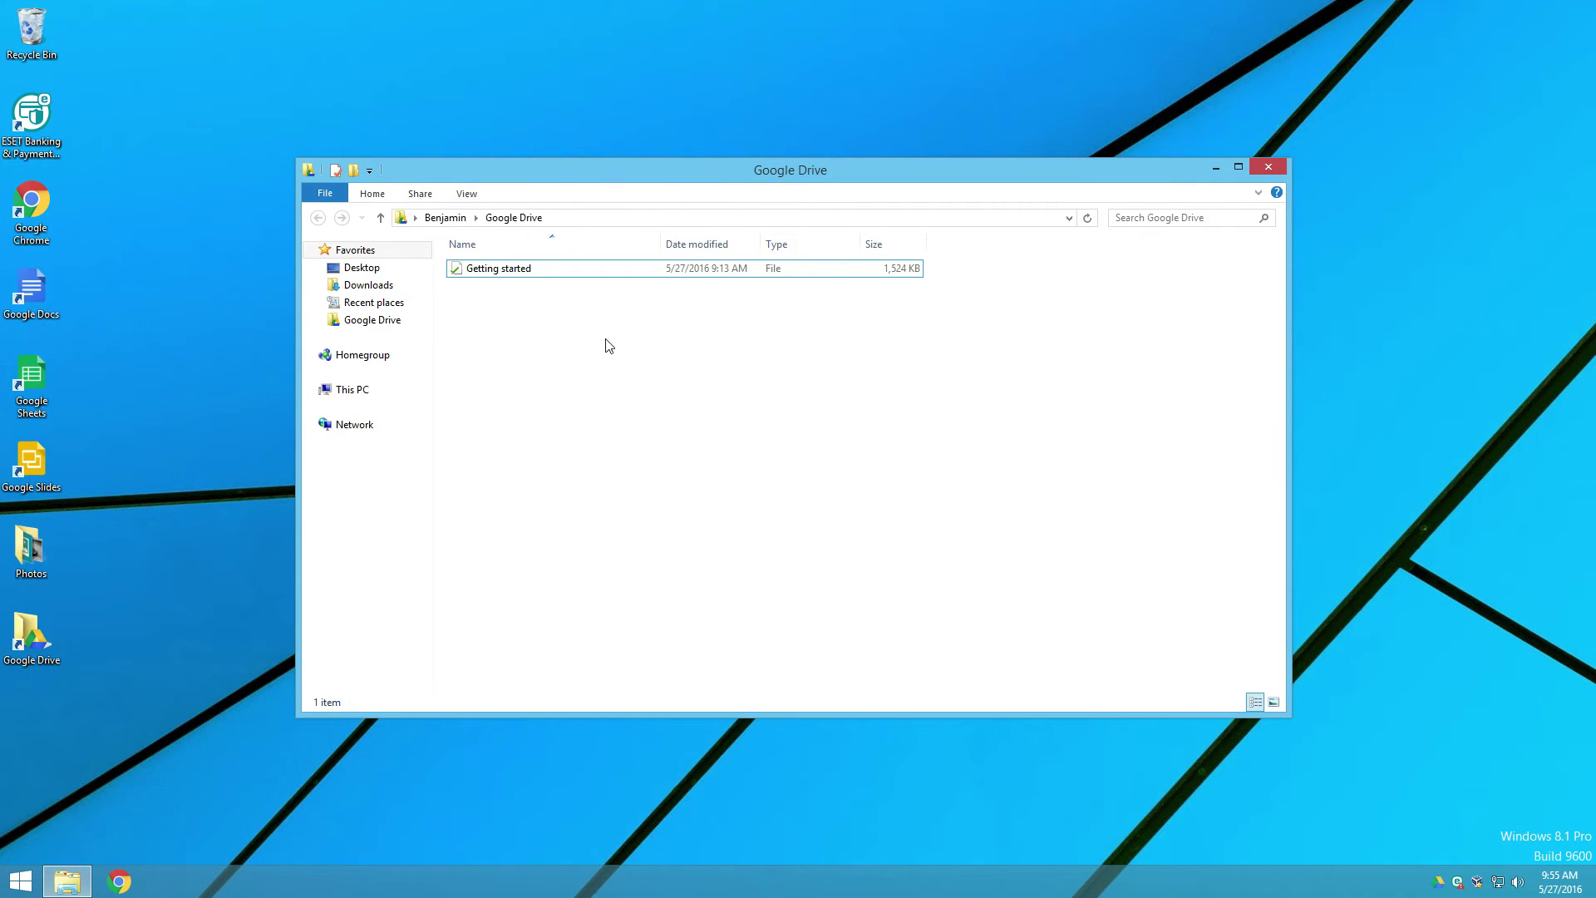
Step: Drag the desktop Photos folder, with its three images, into the local Google Drive folder
{"action": "left_click", "coordinate": [502, 272]}
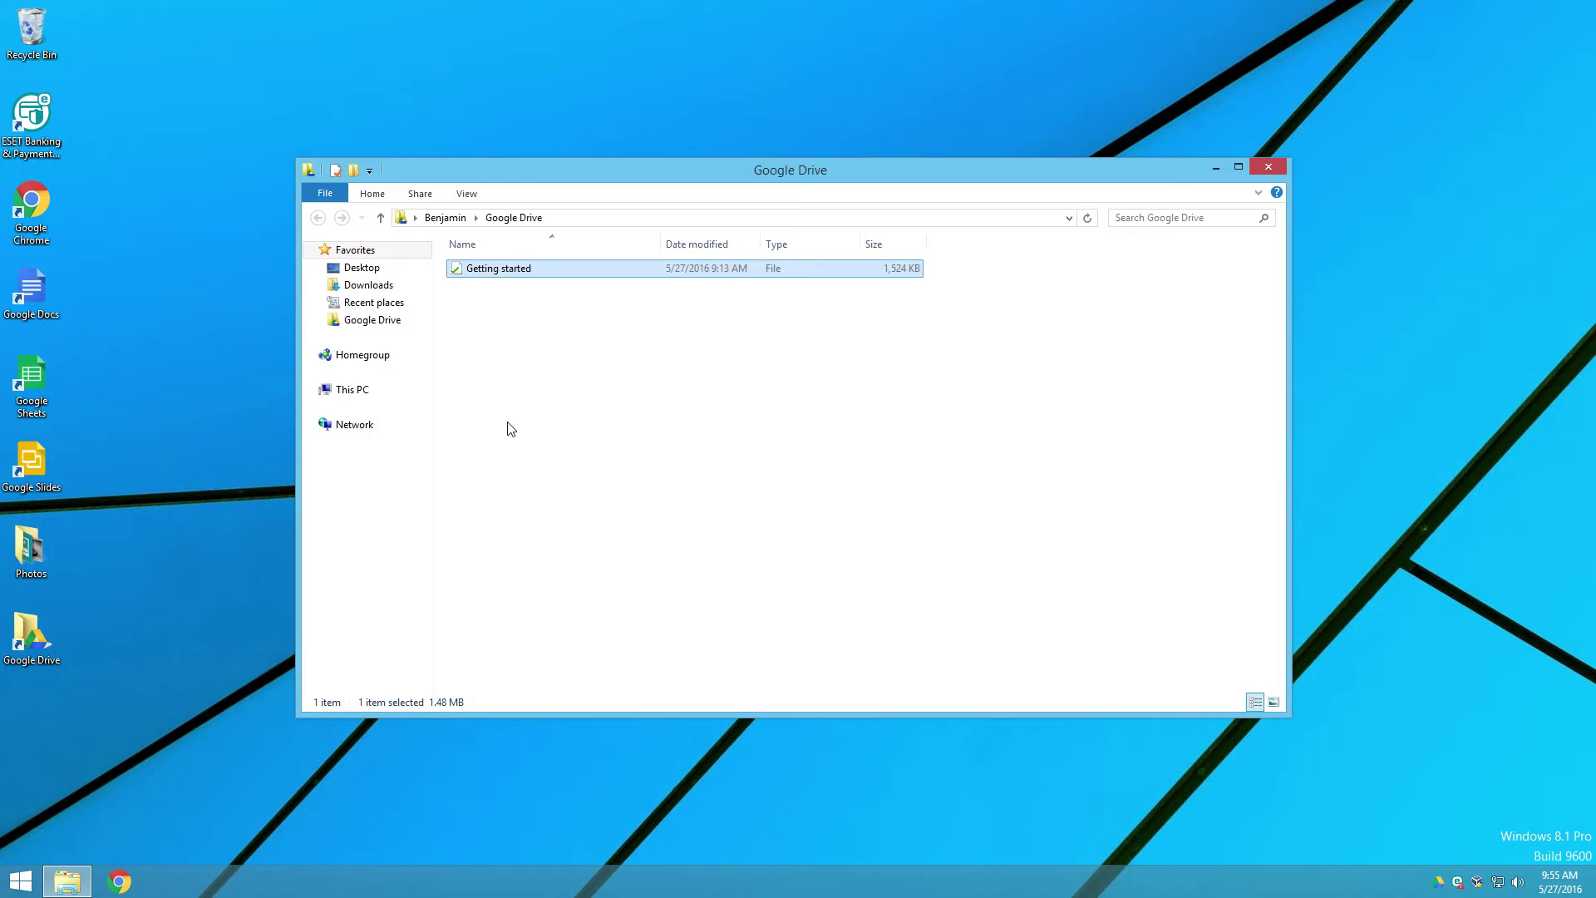
{"action": "double_click", "coordinate": [30, 548]}
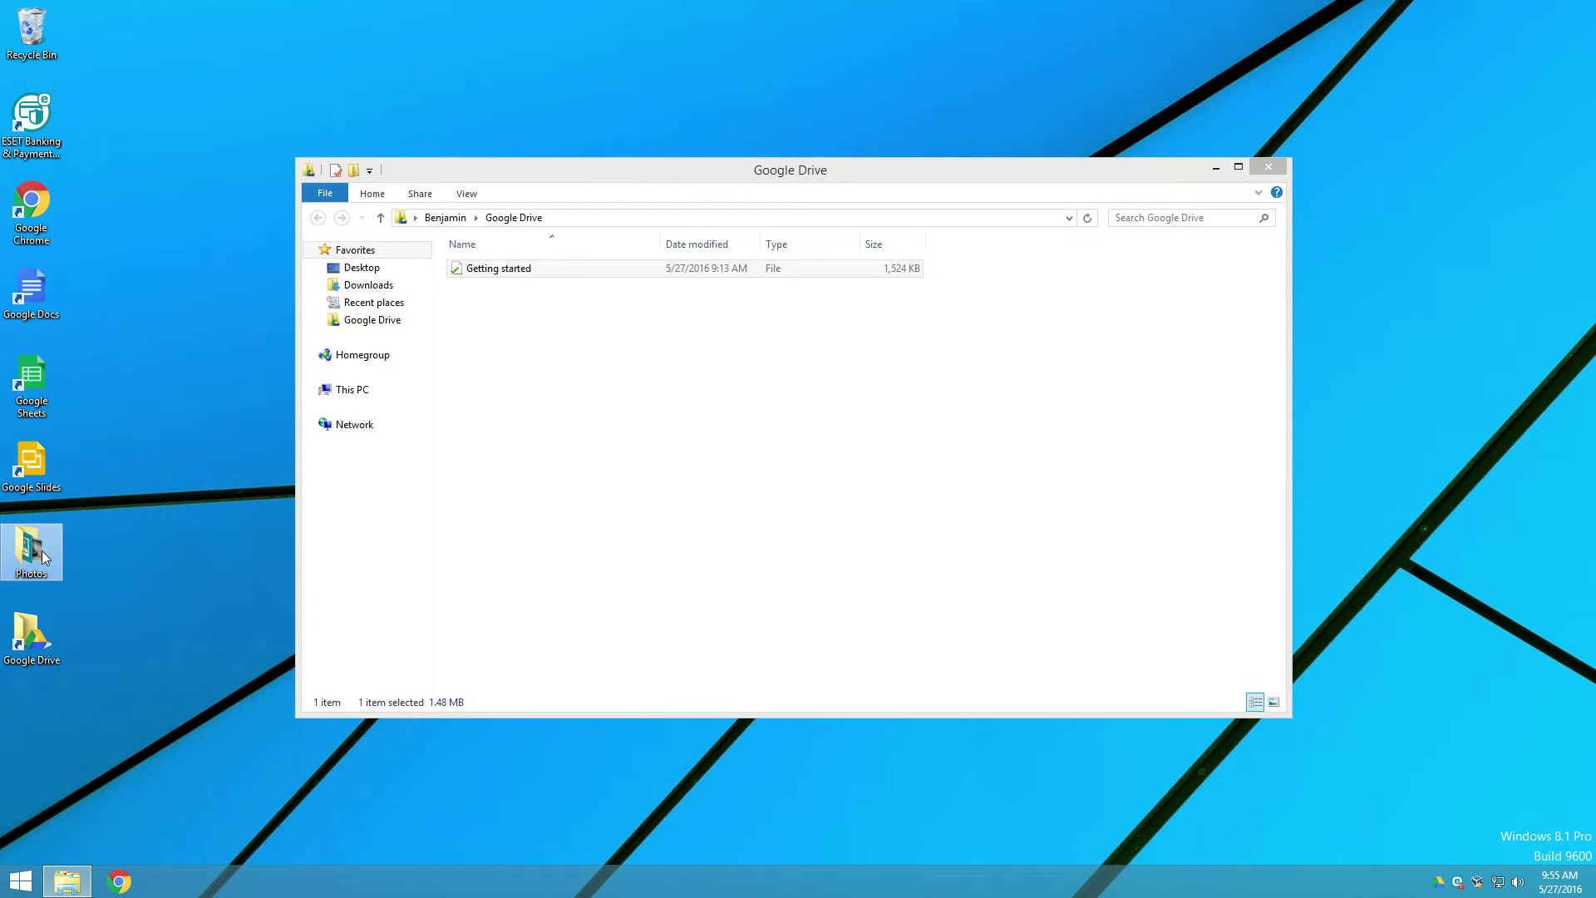
{"action": "key", "text": "alt+F4"}
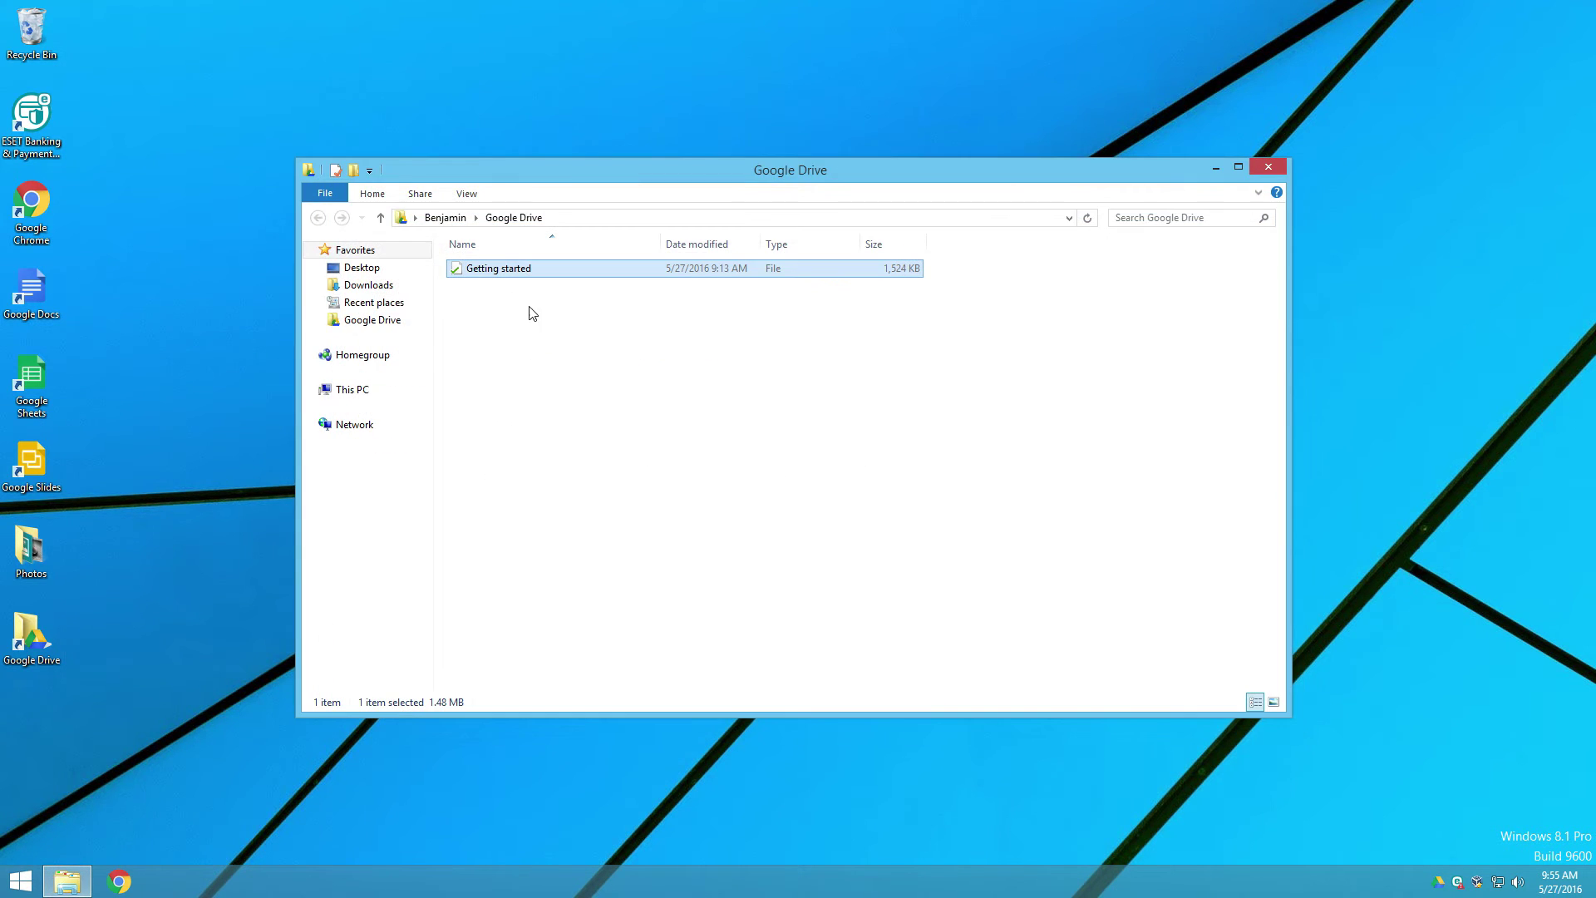
{"action": "left_click_drag", "start_coordinate": [37, 555], "coordinate": [556, 397]}
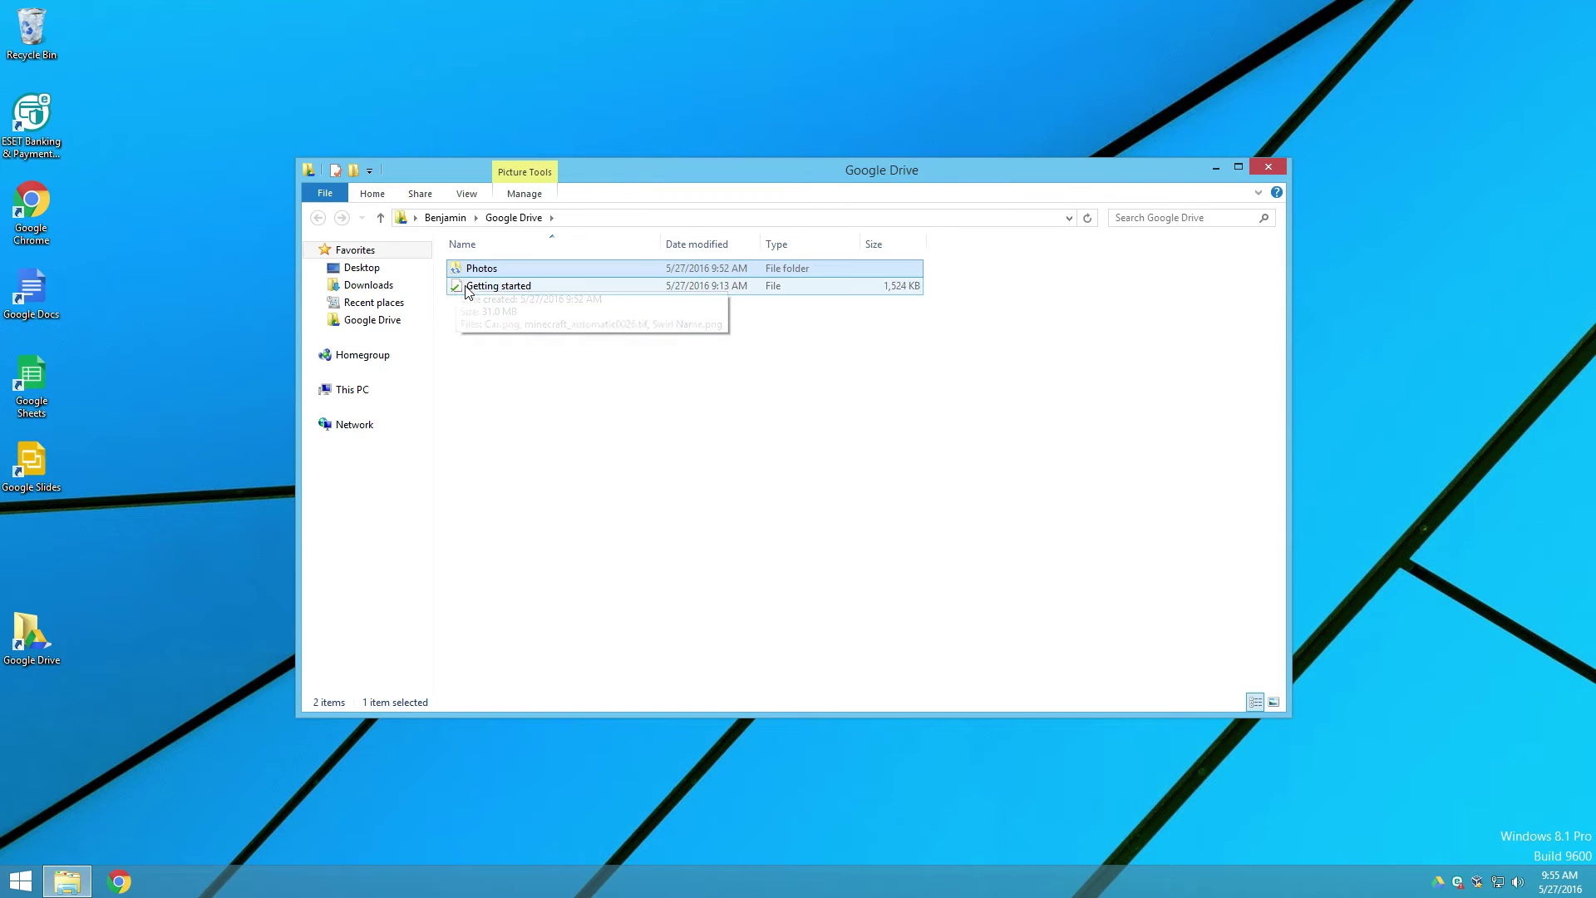
{"action": "mouse_move", "coordinate": [462, 273]}
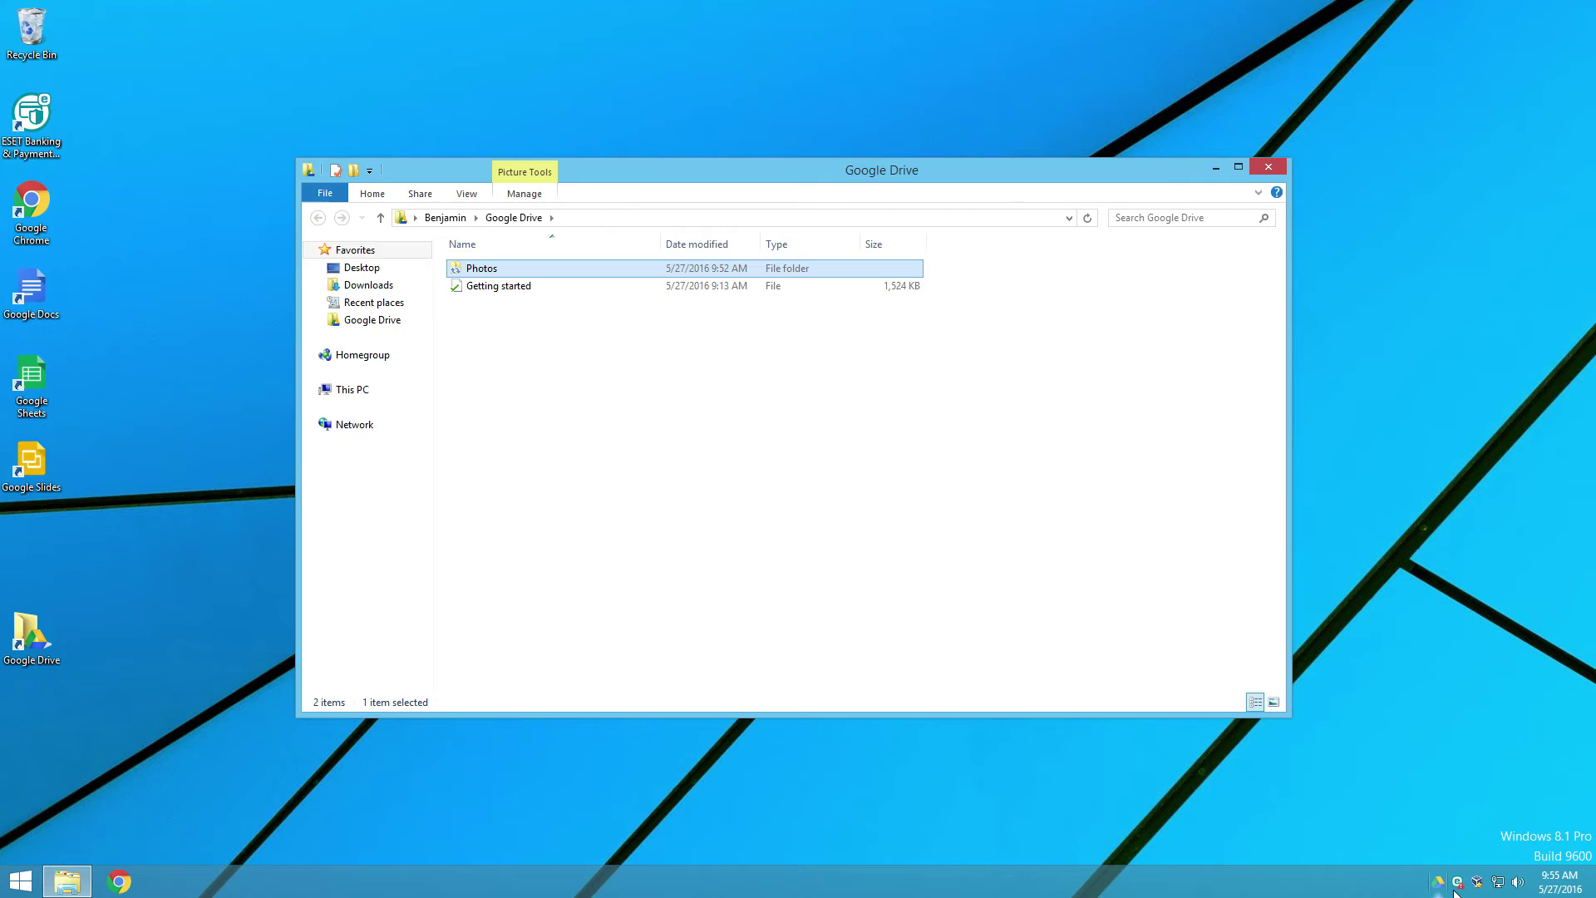
{"action": "mouse_move", "coordinate": [1441, 884]}
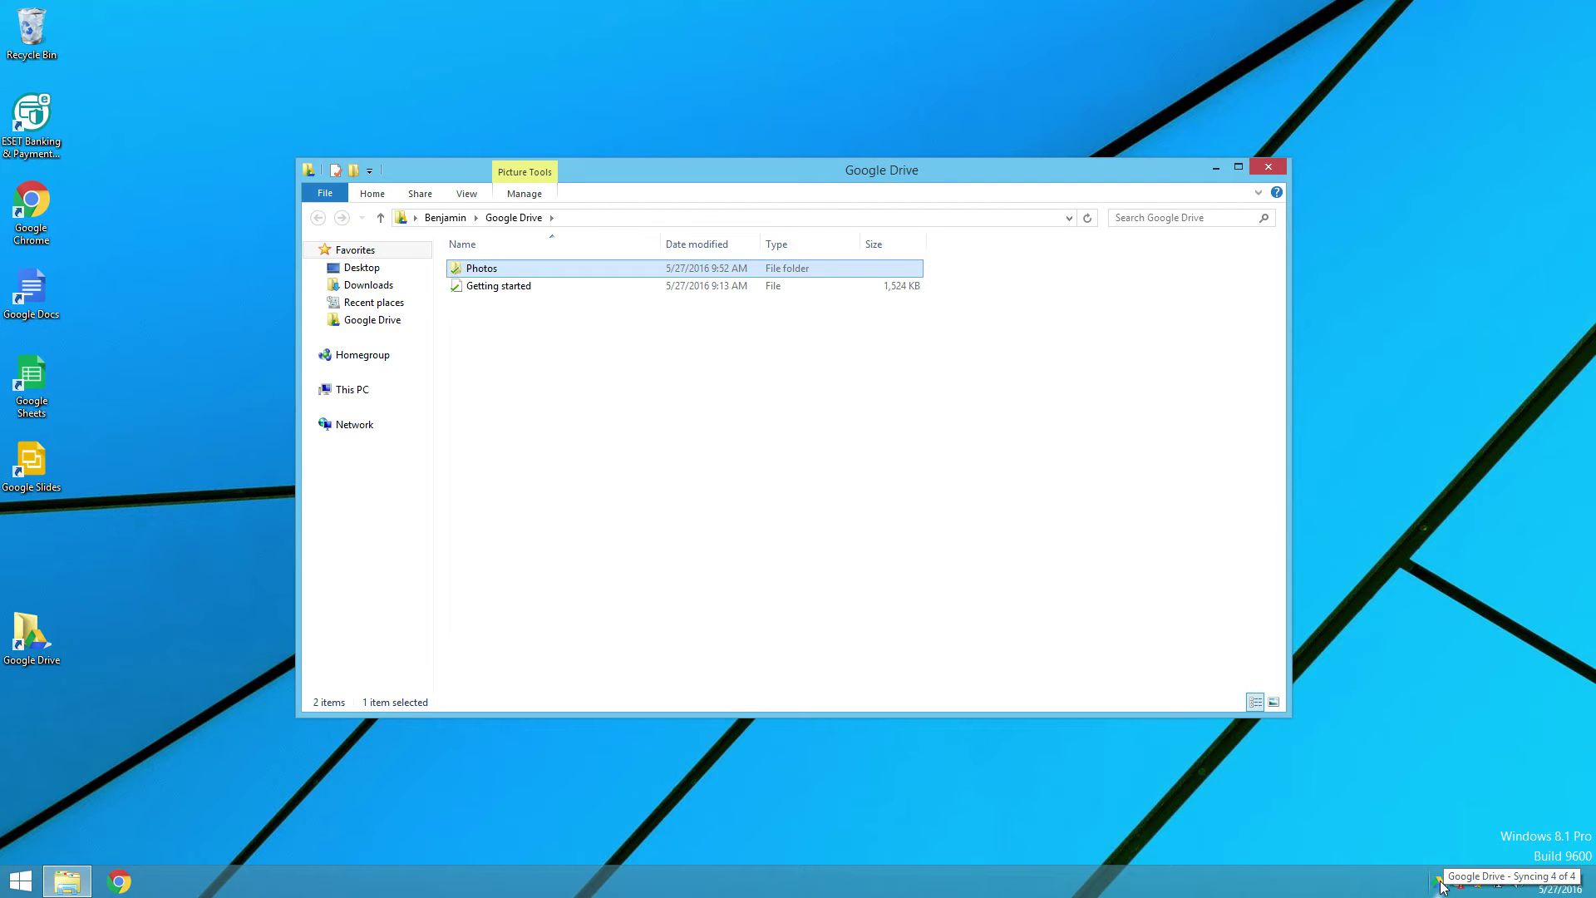
{"action": "left_click", "coordinate": [1436, 886]}
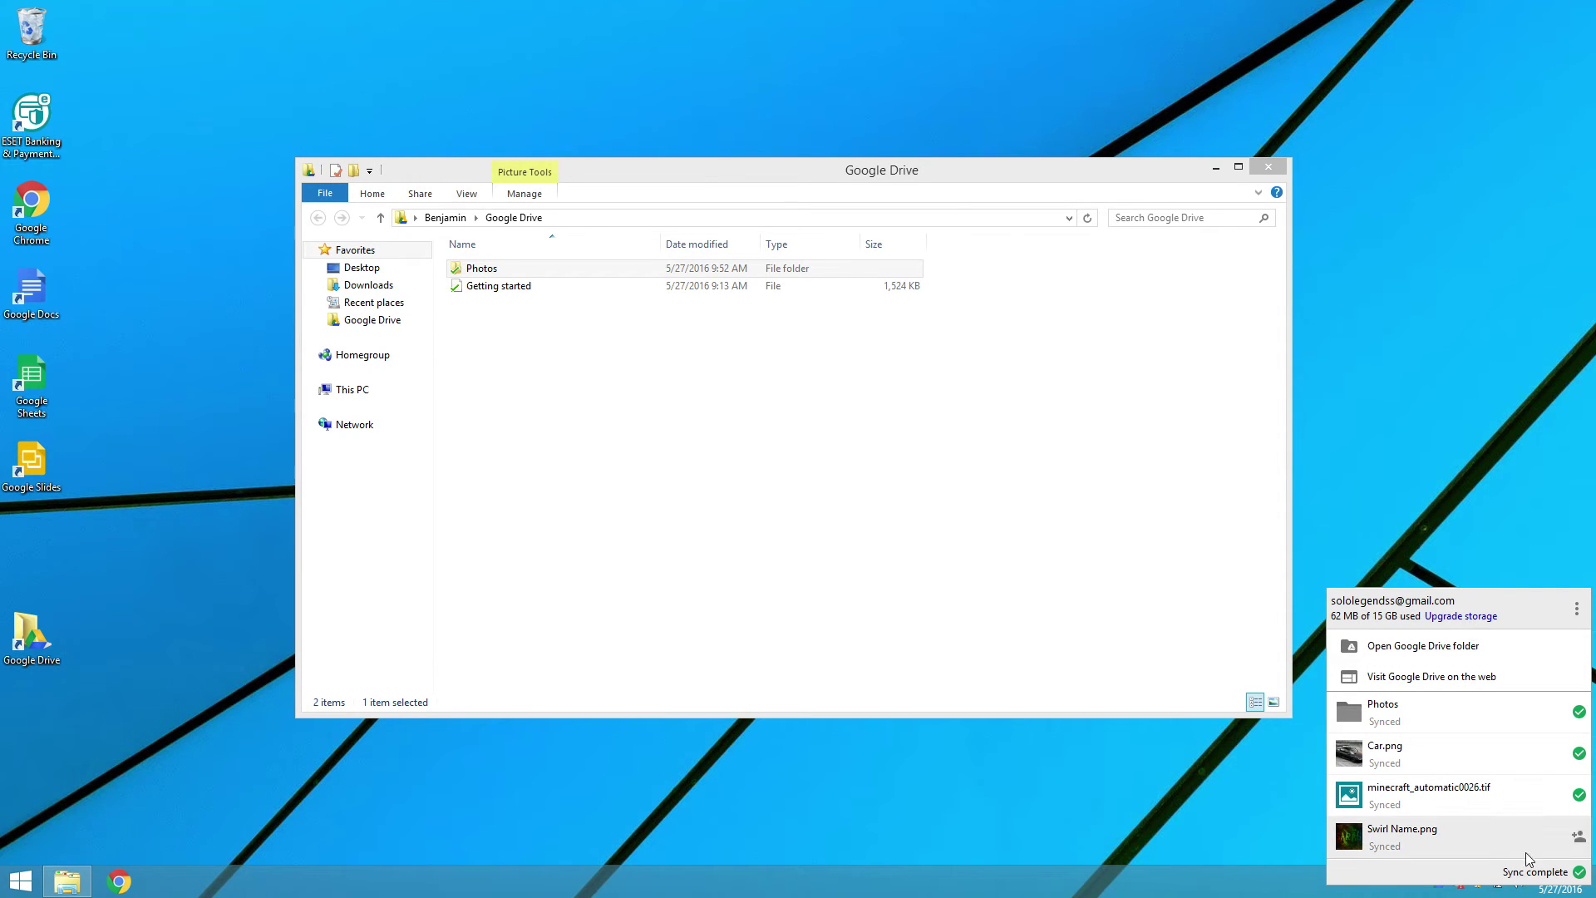
{"action": "left_click", "coordinate": [626, 333]}
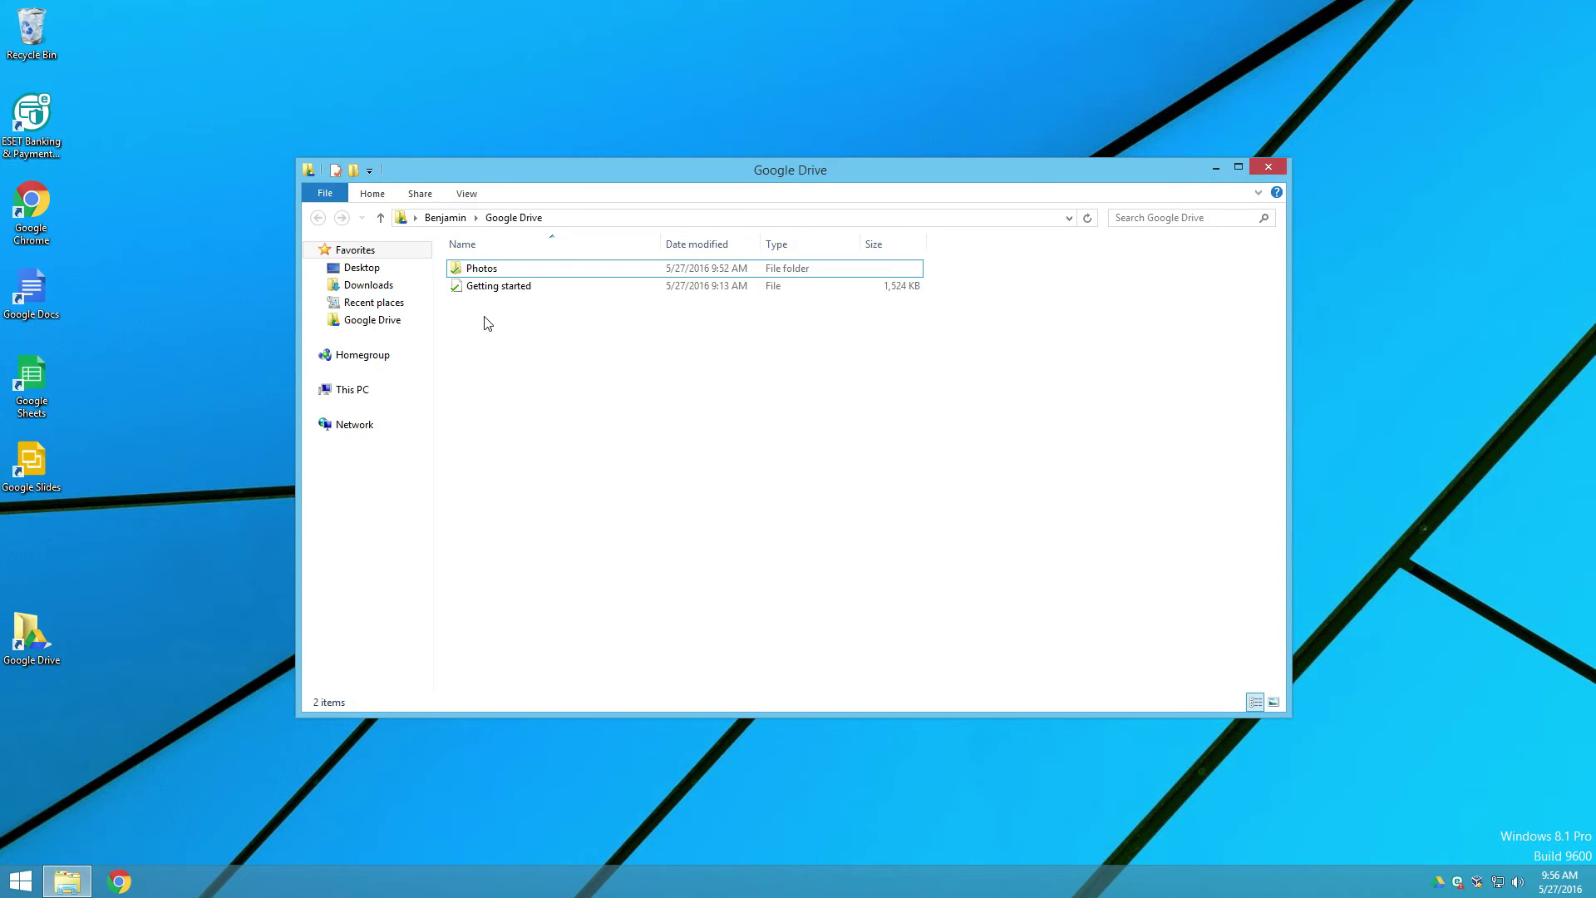
Step: Bring up the Photos folder's Google Drive > Share with option
{"action": "right_click", "coordinate": [479, 270]}
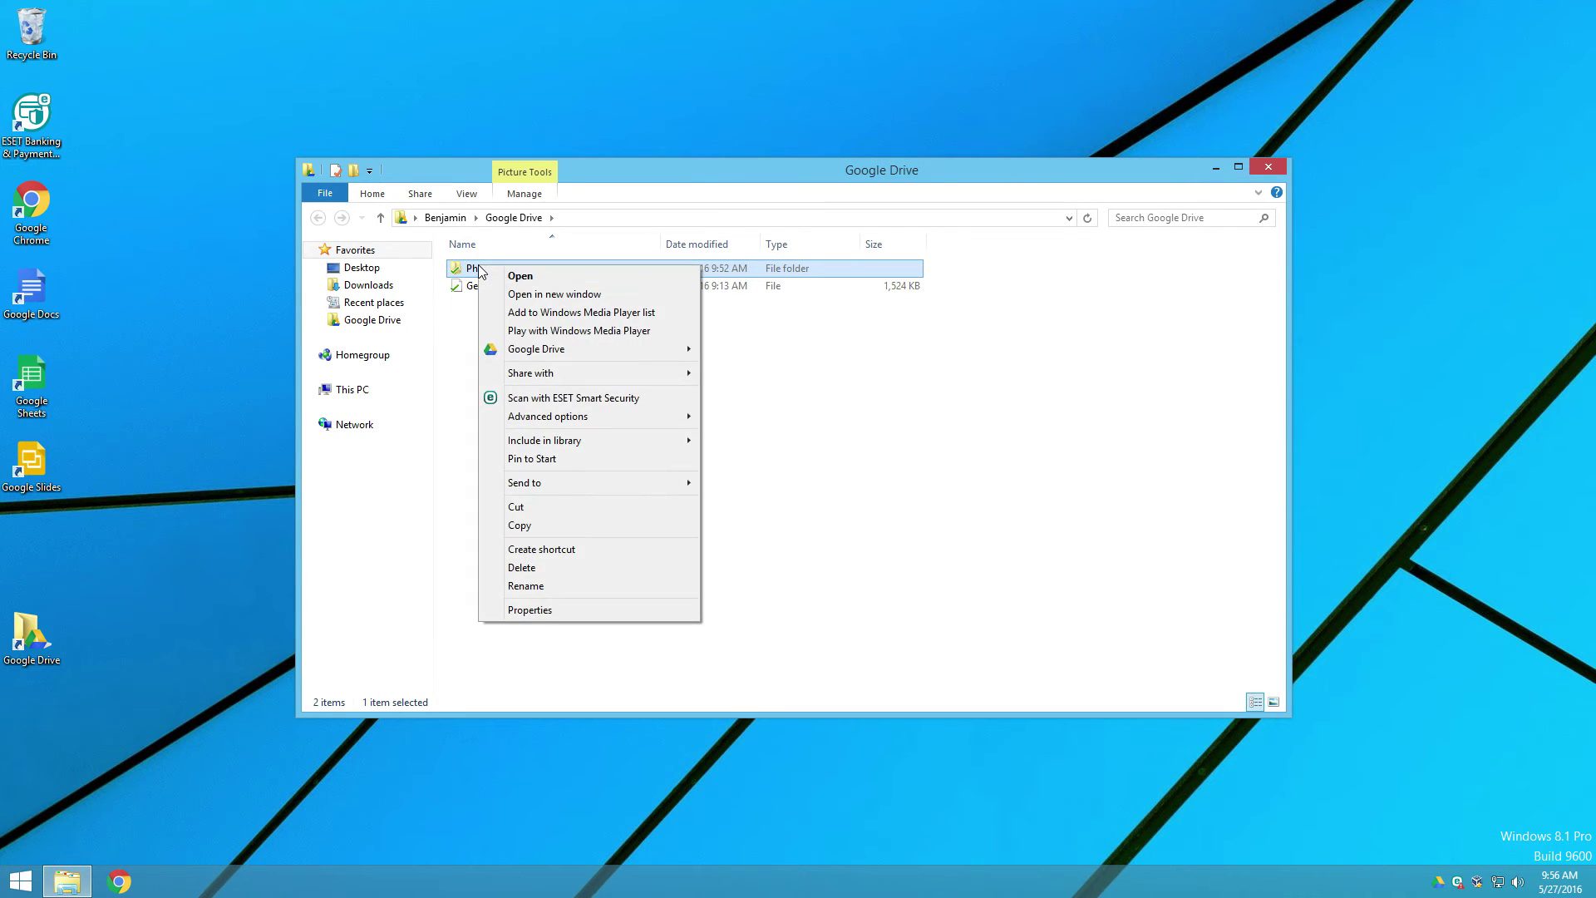
{"action": "mouse_move", "coordinate": [561, 353]}
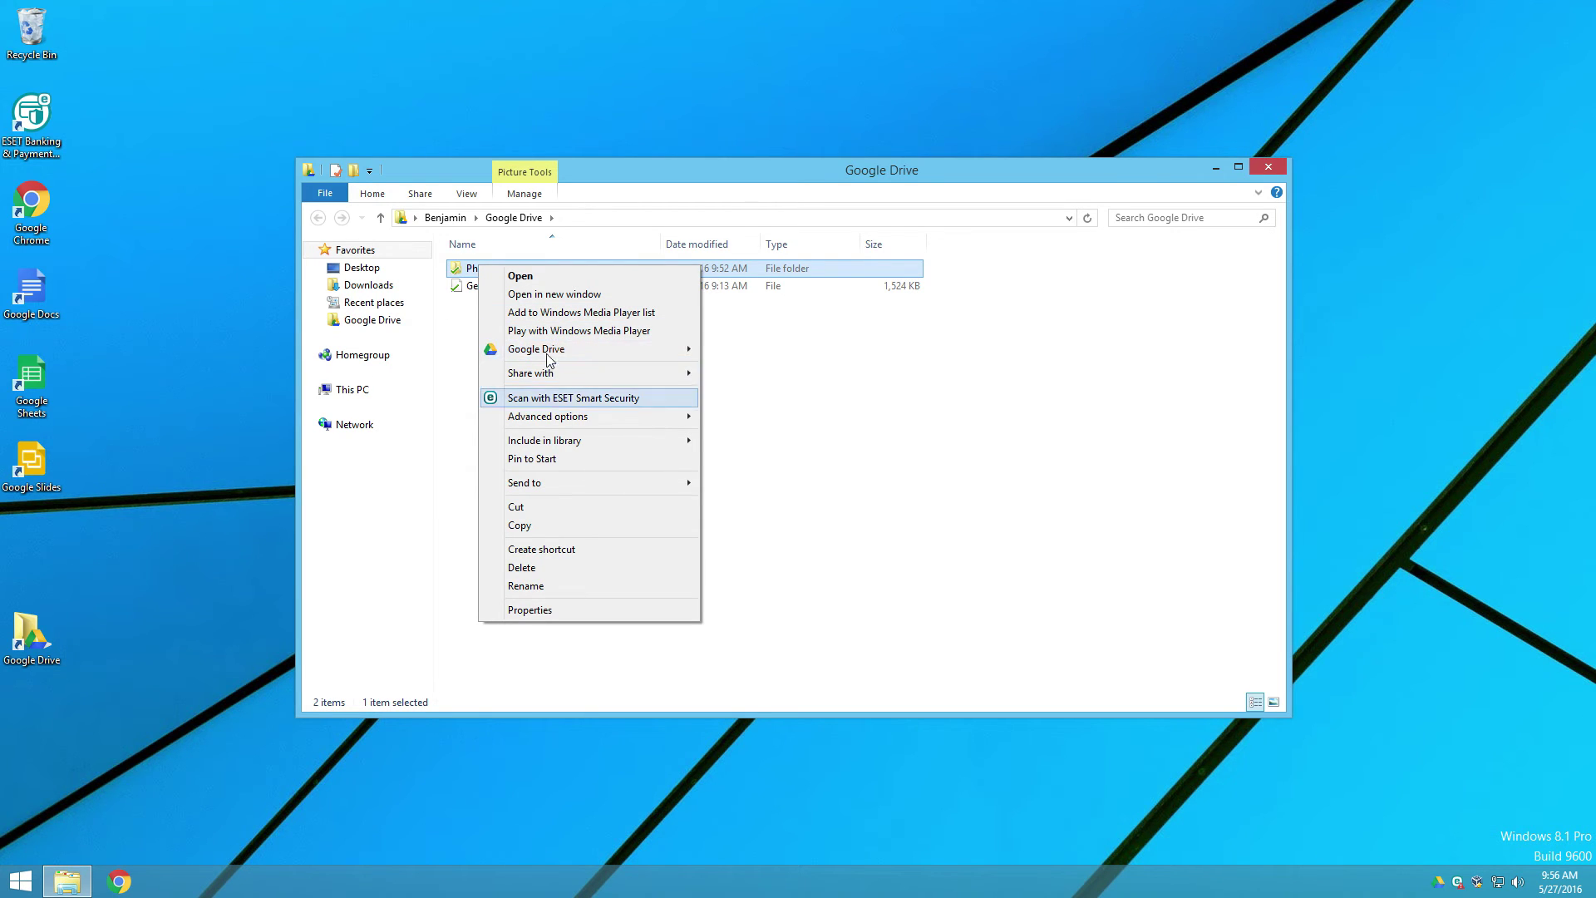
{"action": "mouse_move", "coordinate": [561, 385]}
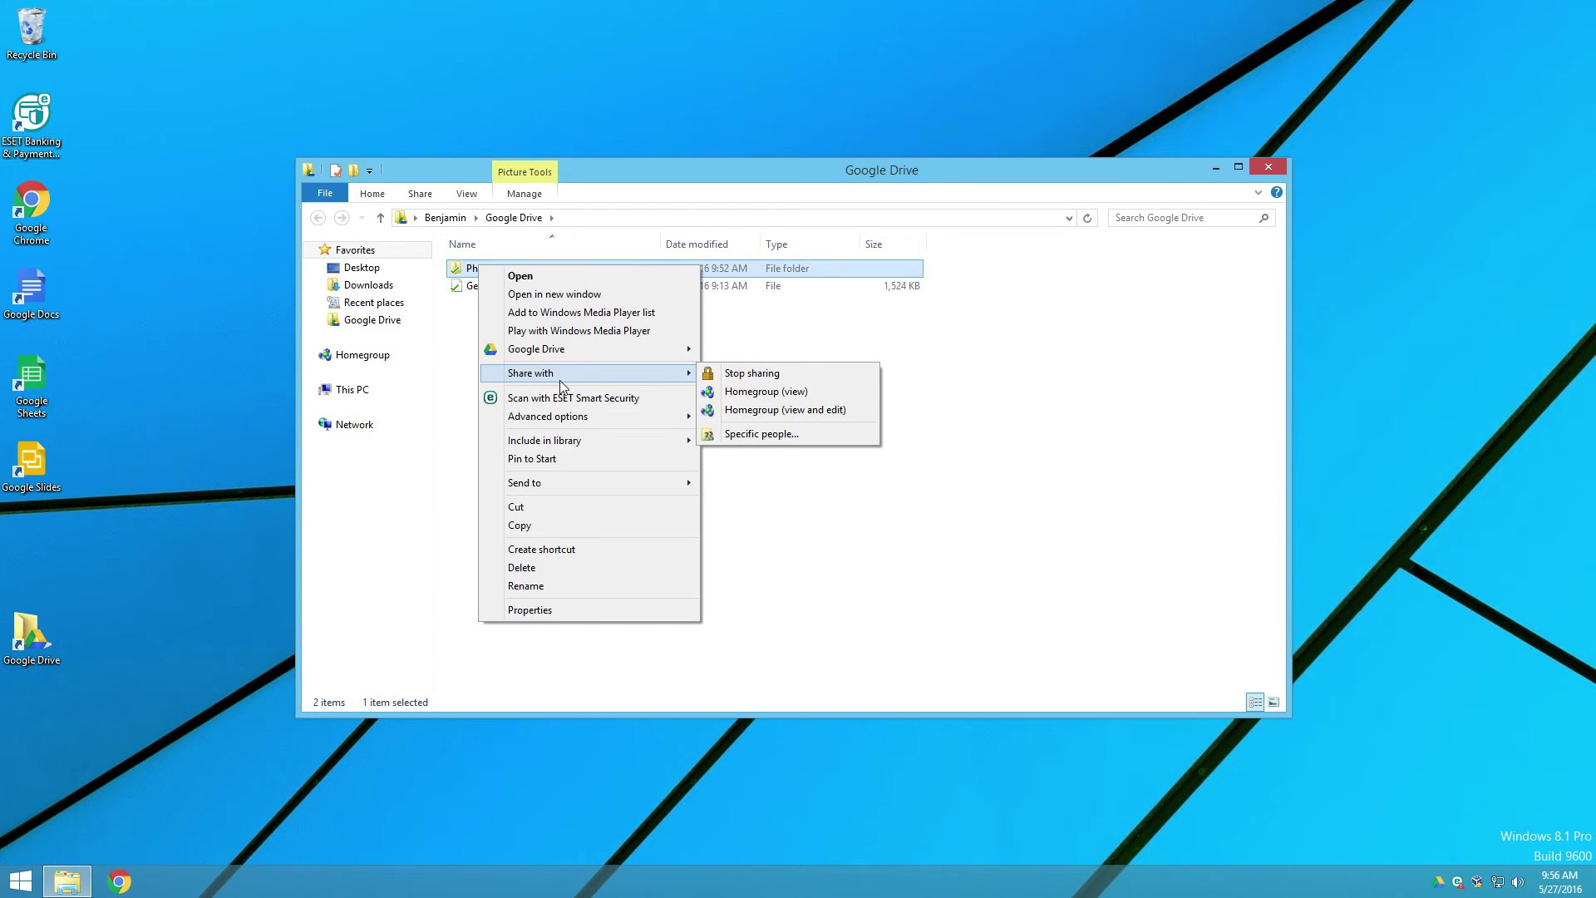
Step: Add the second account as a Photos folder recipient with Can edit permission
{"action": "mouse_move", "coordinate": [610, 348]}
{"action": "left_click", "coordinate": [738, 349]}
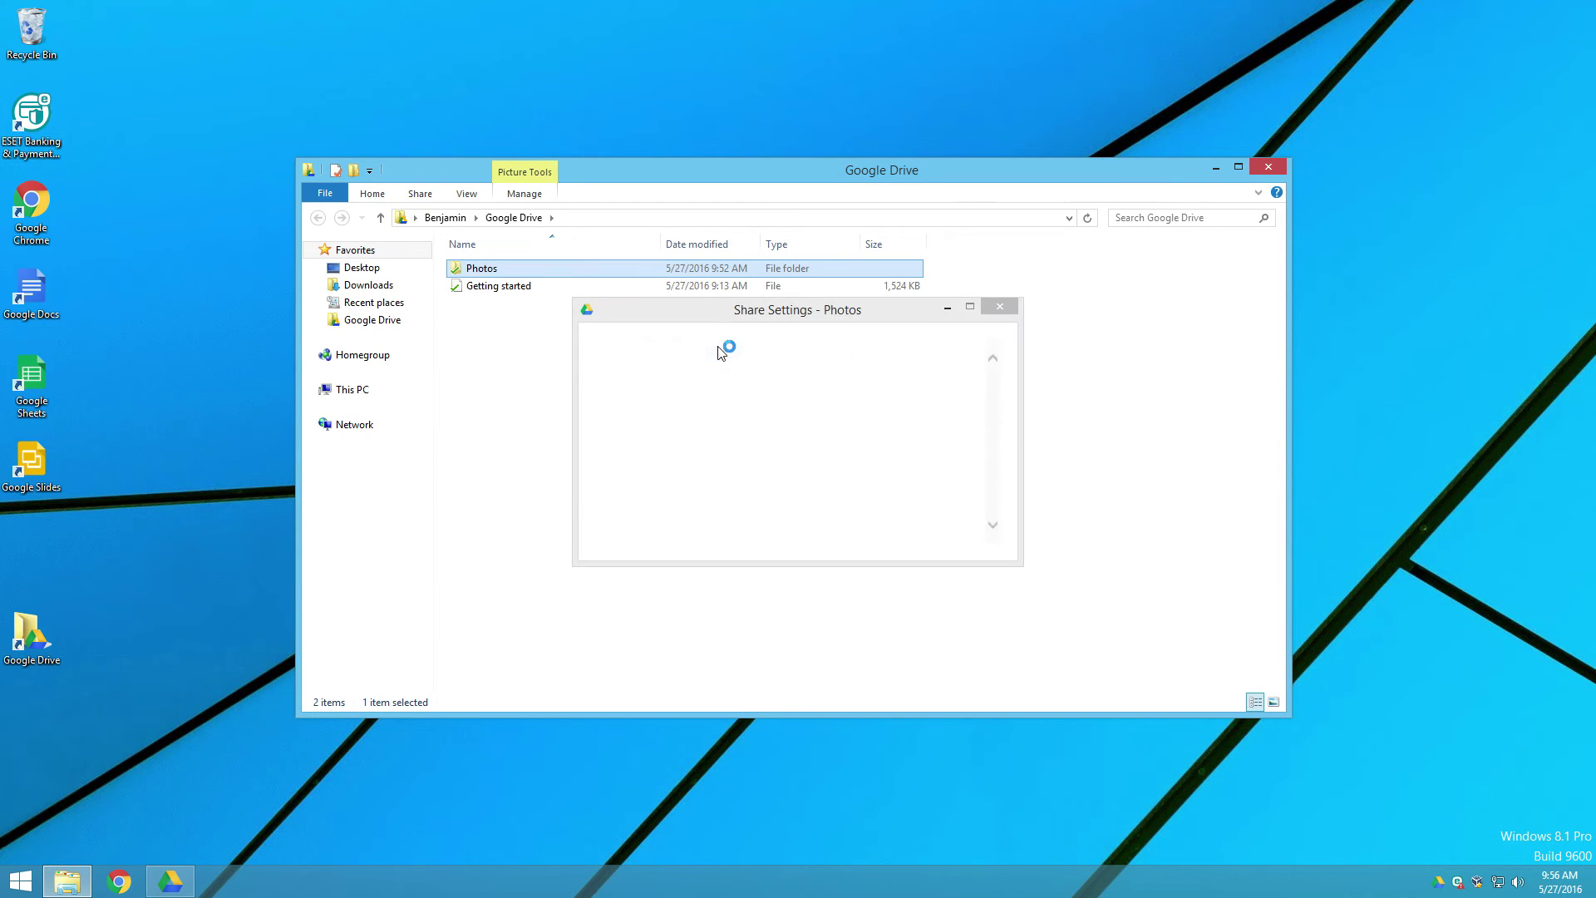
{"action": "left_click", "coordinate": [773, 419]}
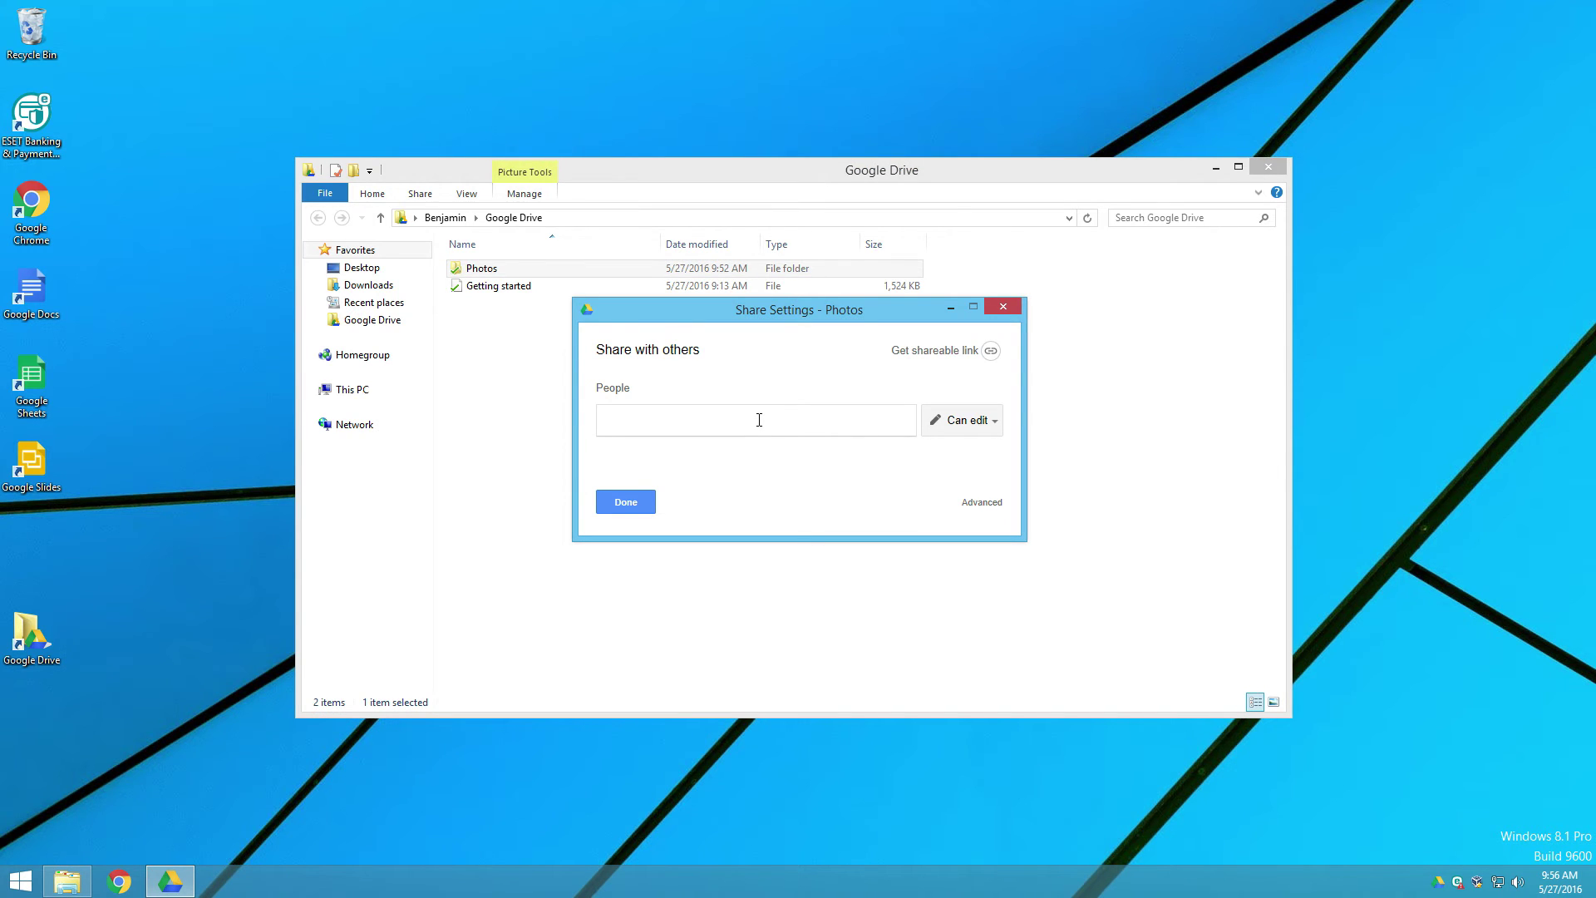
{"action": "key", "text": "ctrl+v"}
{"action": "key", "text": "Return"}
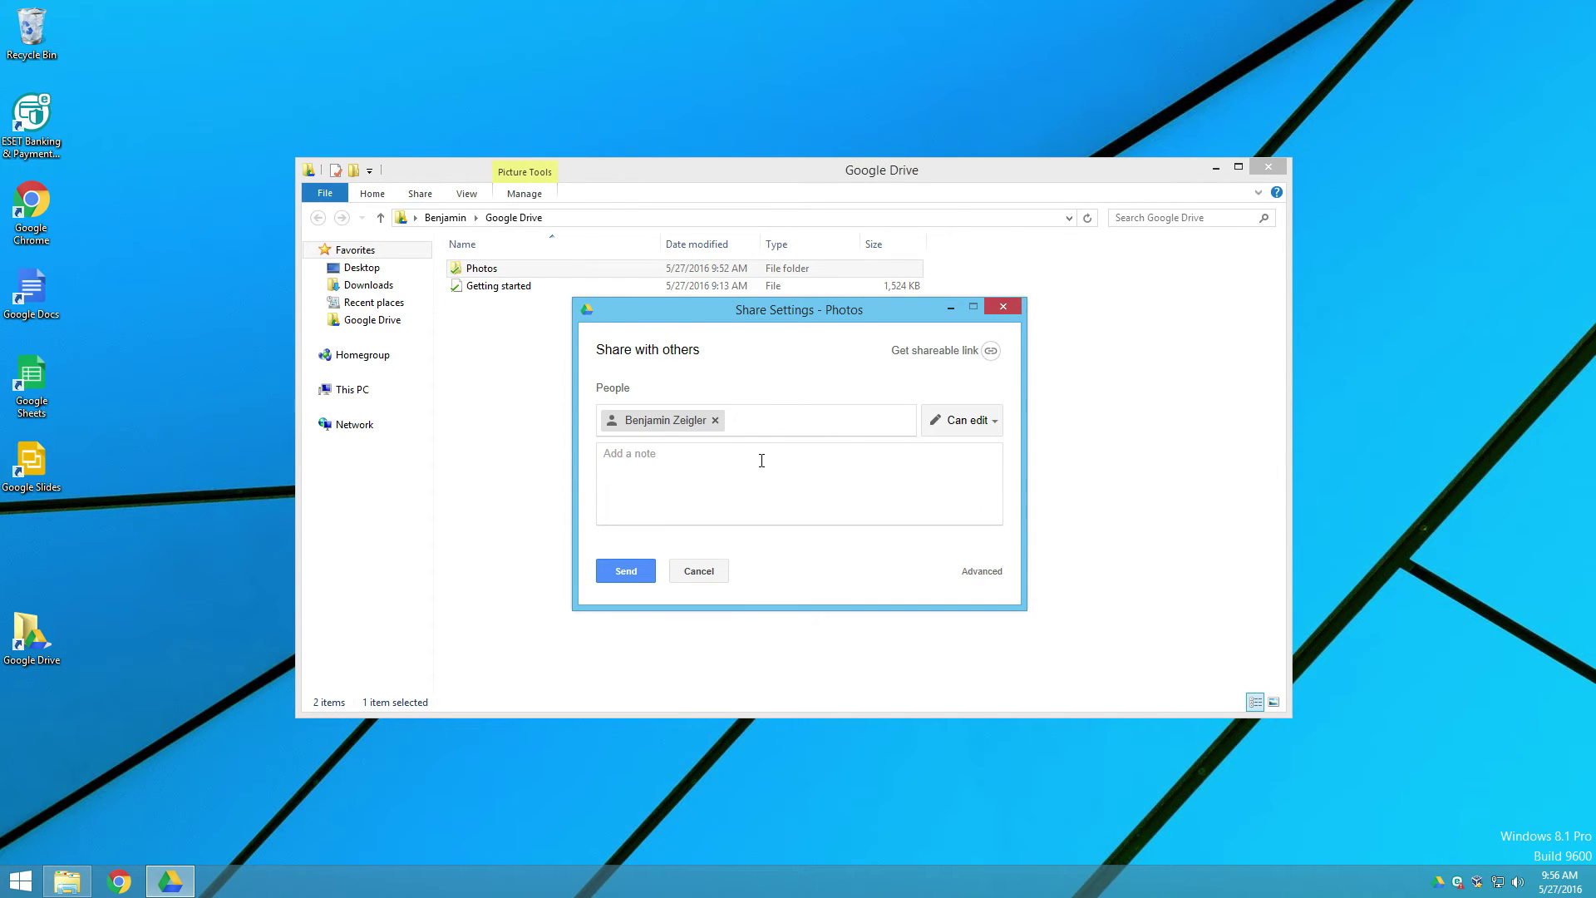
{"action": "left_click", "coordinate": [762, 461]}
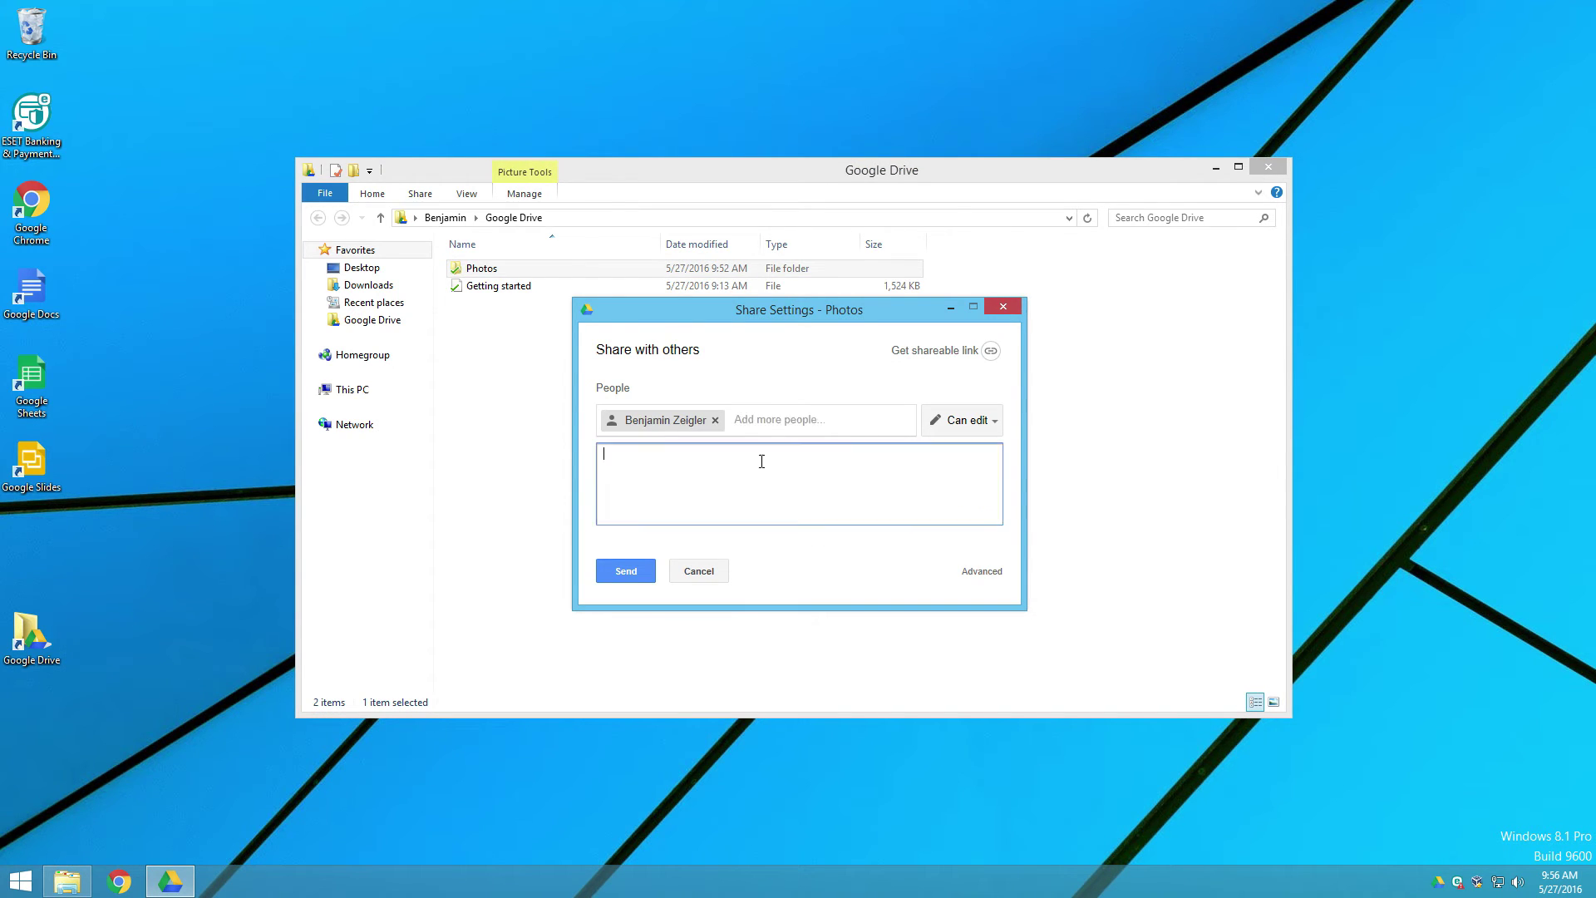
{"action": "left_click", "coordinate": [969, 421]}
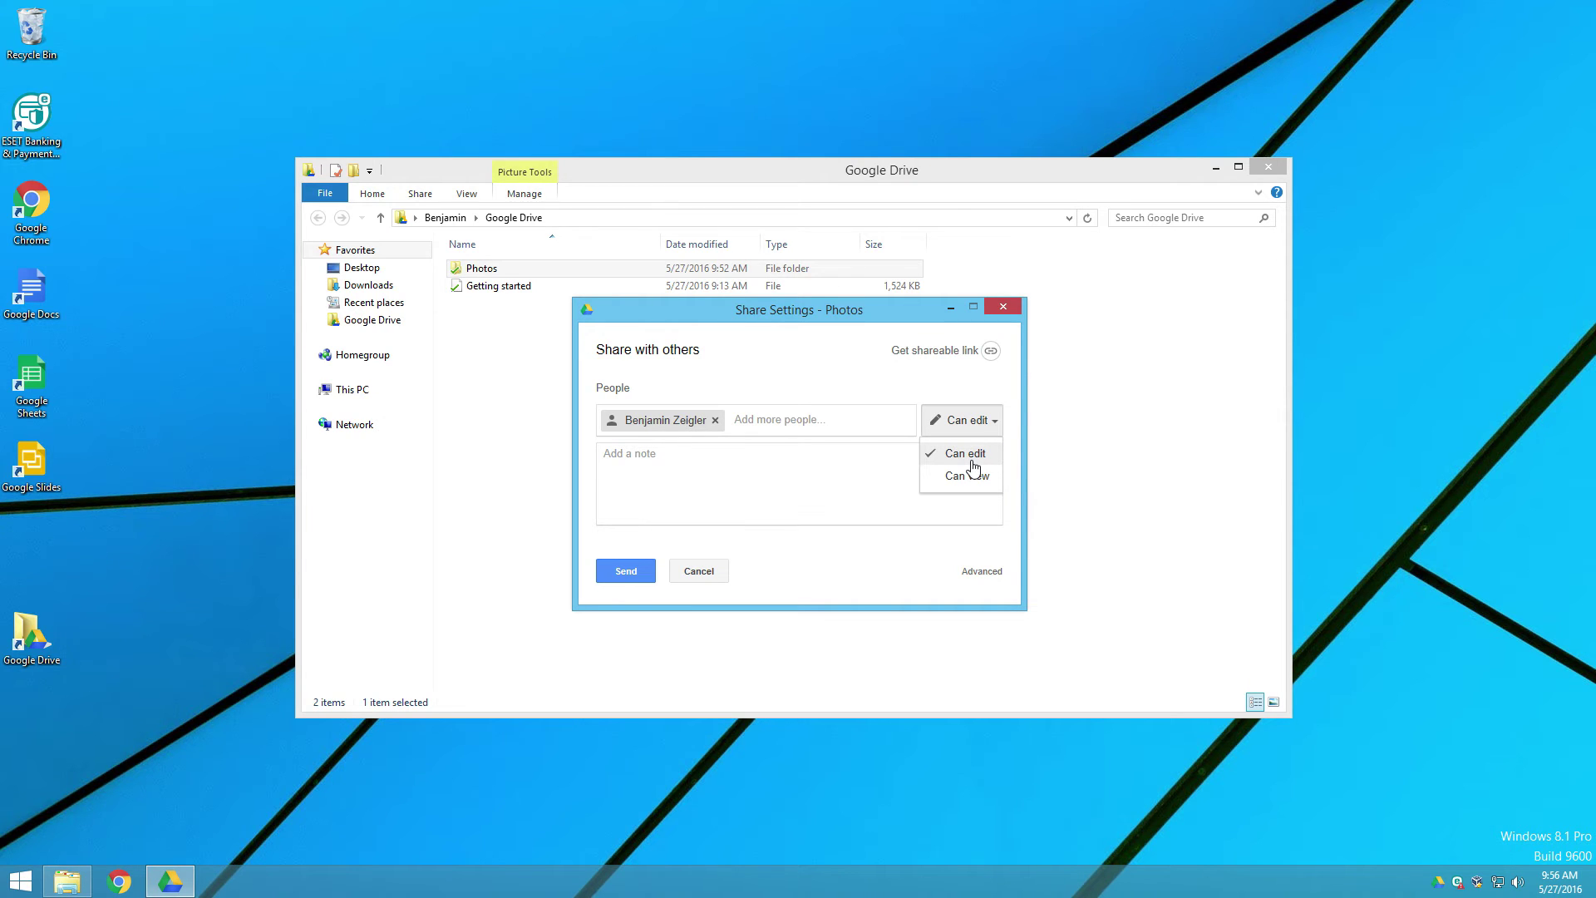
{"action": "left_click", "coordinate": [972, 459]}
Step: Write the note 'Here ya go!' and send the share invitation
{"action": "left_click", "coordinate": [888, 474]}
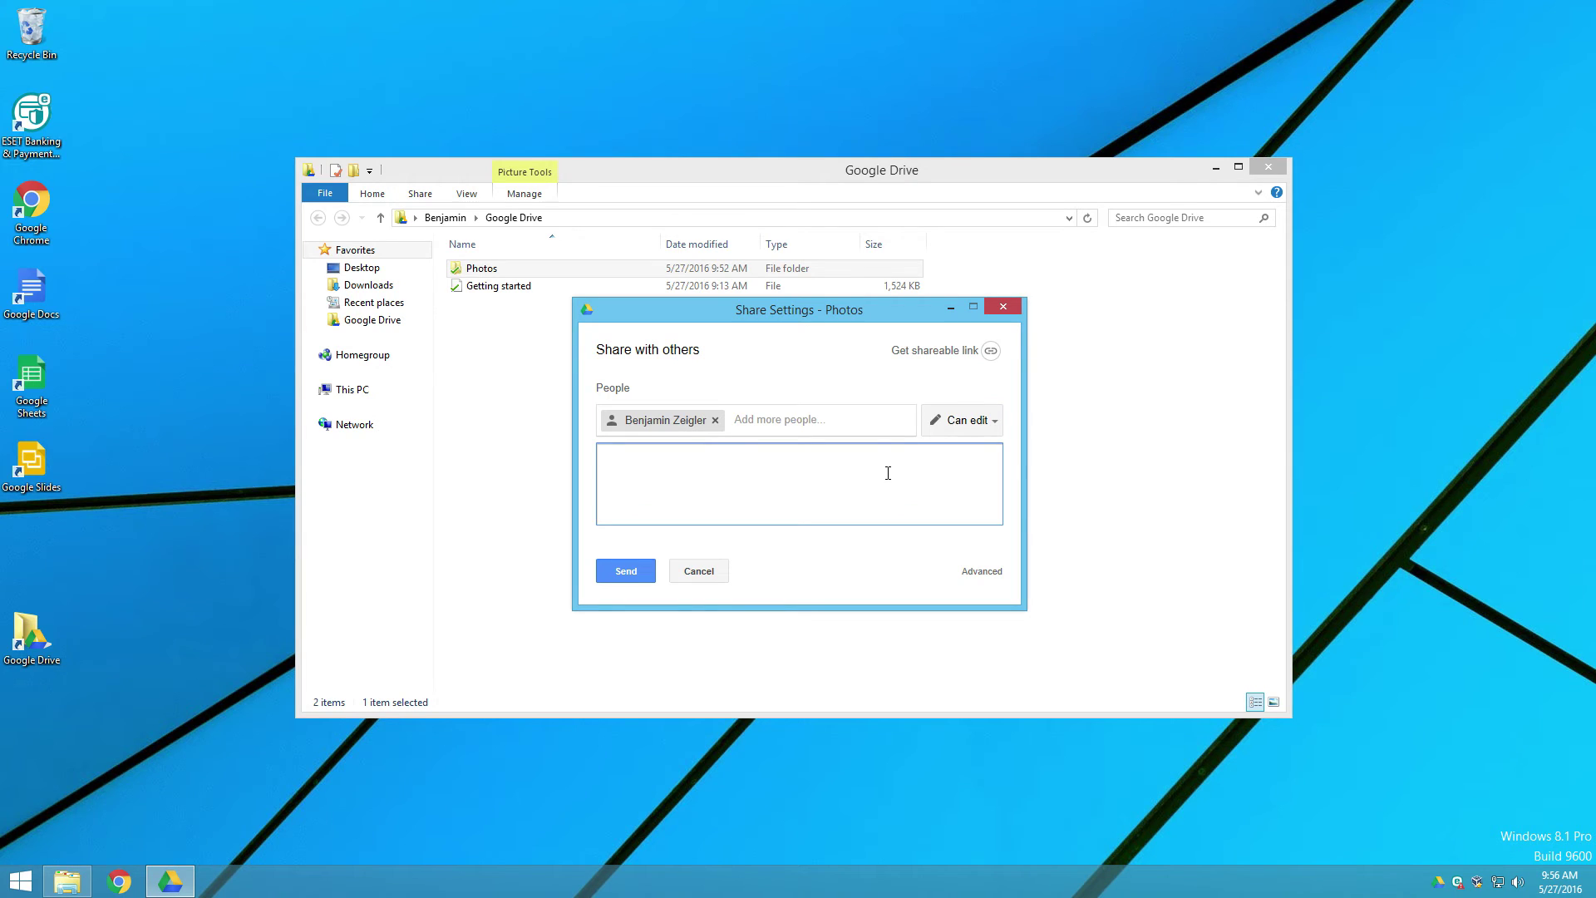
{"action": "type", "text": "Here ya go!"}
{"action": "left_click", "coordinate": [637, 576]}
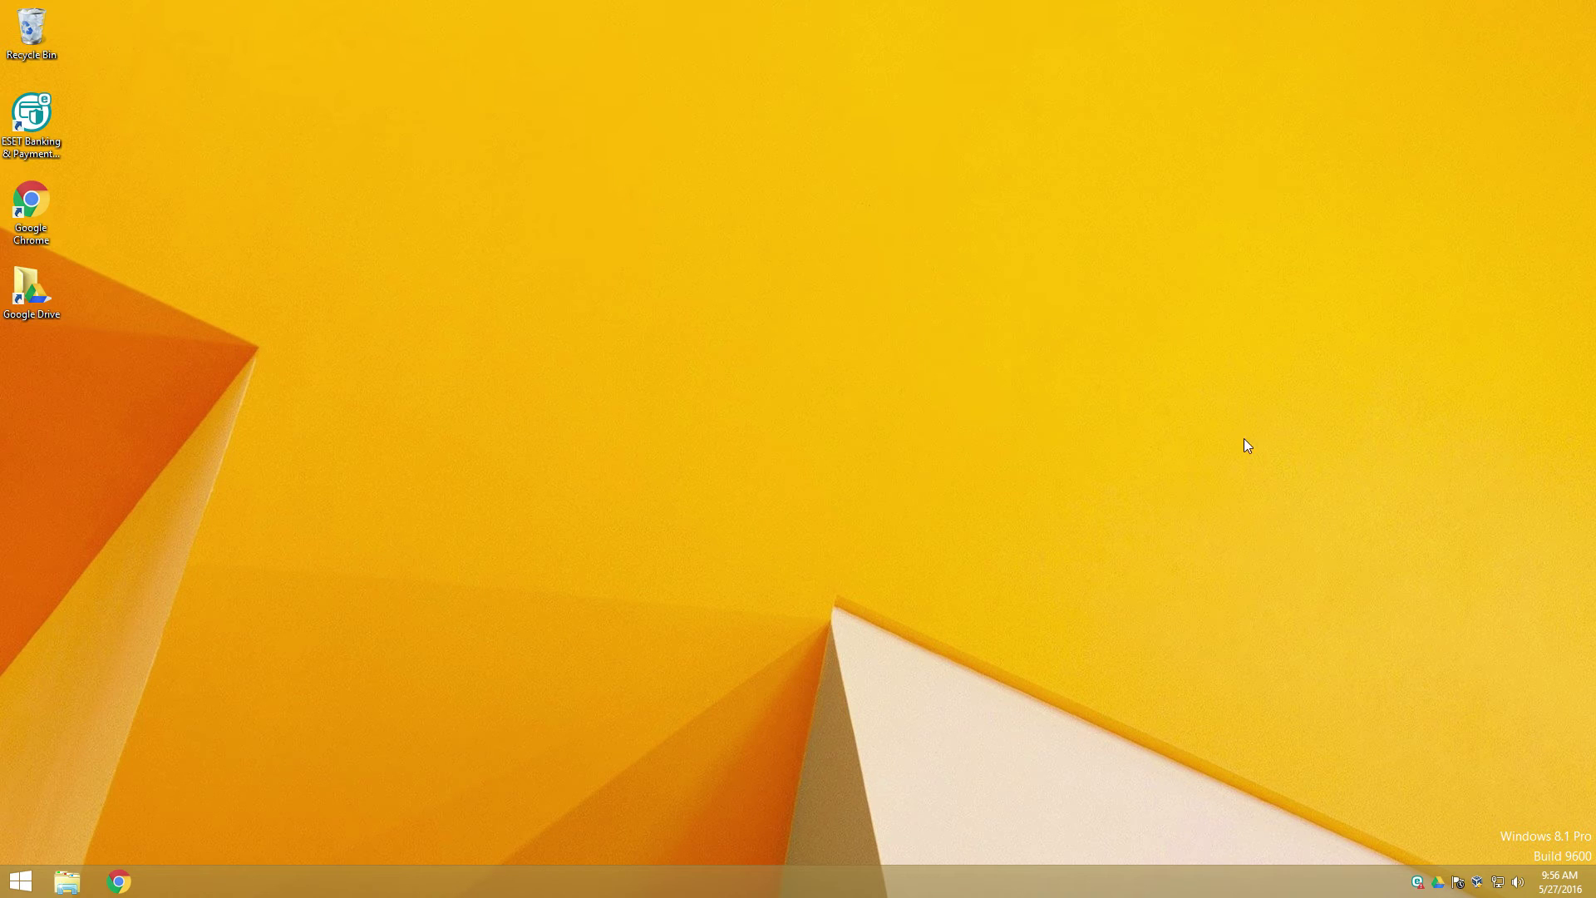
Step: Launch Chrome and open the 'Photos - Invitation to collaborate' email in Gmail
{"action": "left_click", "coordinate": [118, 881]}
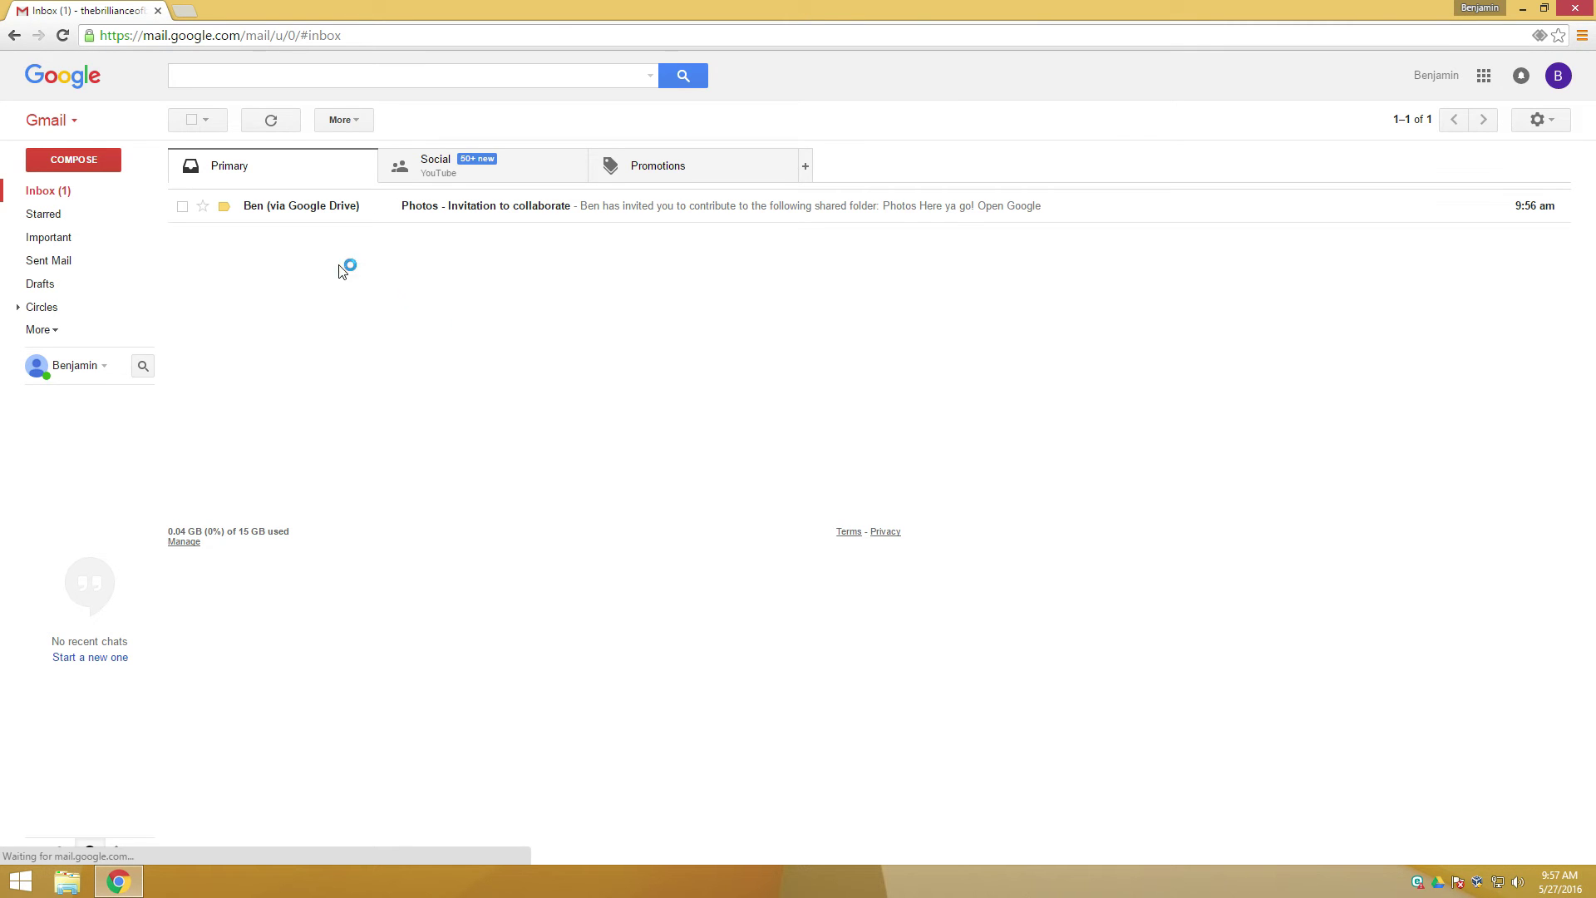
{"action": "left_click", "coordinate": [324, 213]}
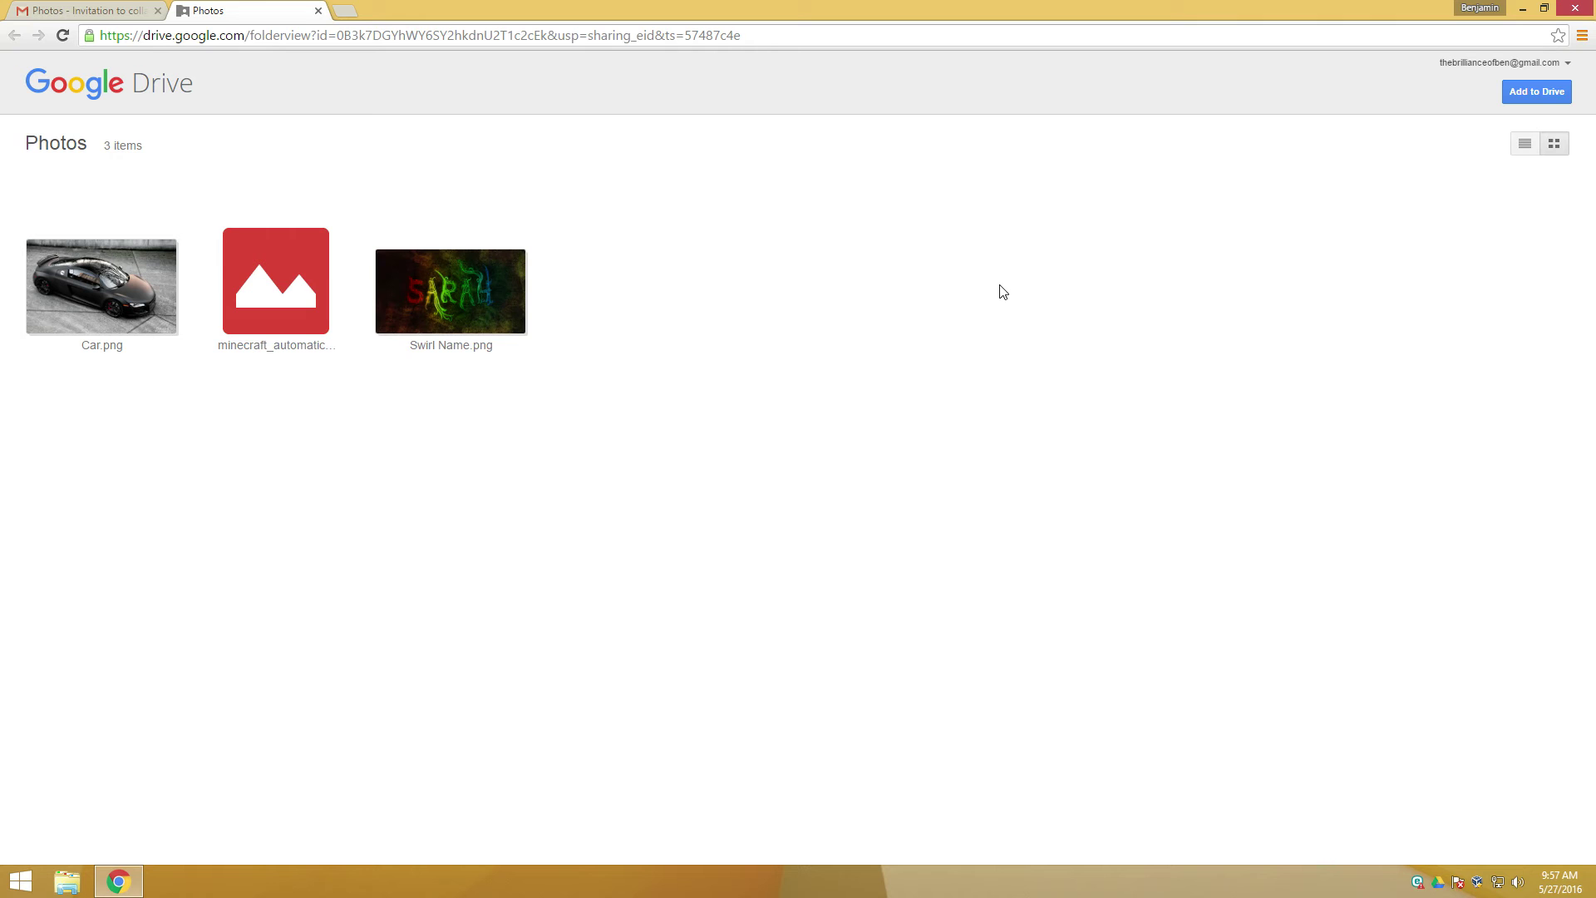
Step: Add the shared Photos folder to My Drive, then close the Drive tab
{"action": "left_click", "coordinate": [1534, 98]}
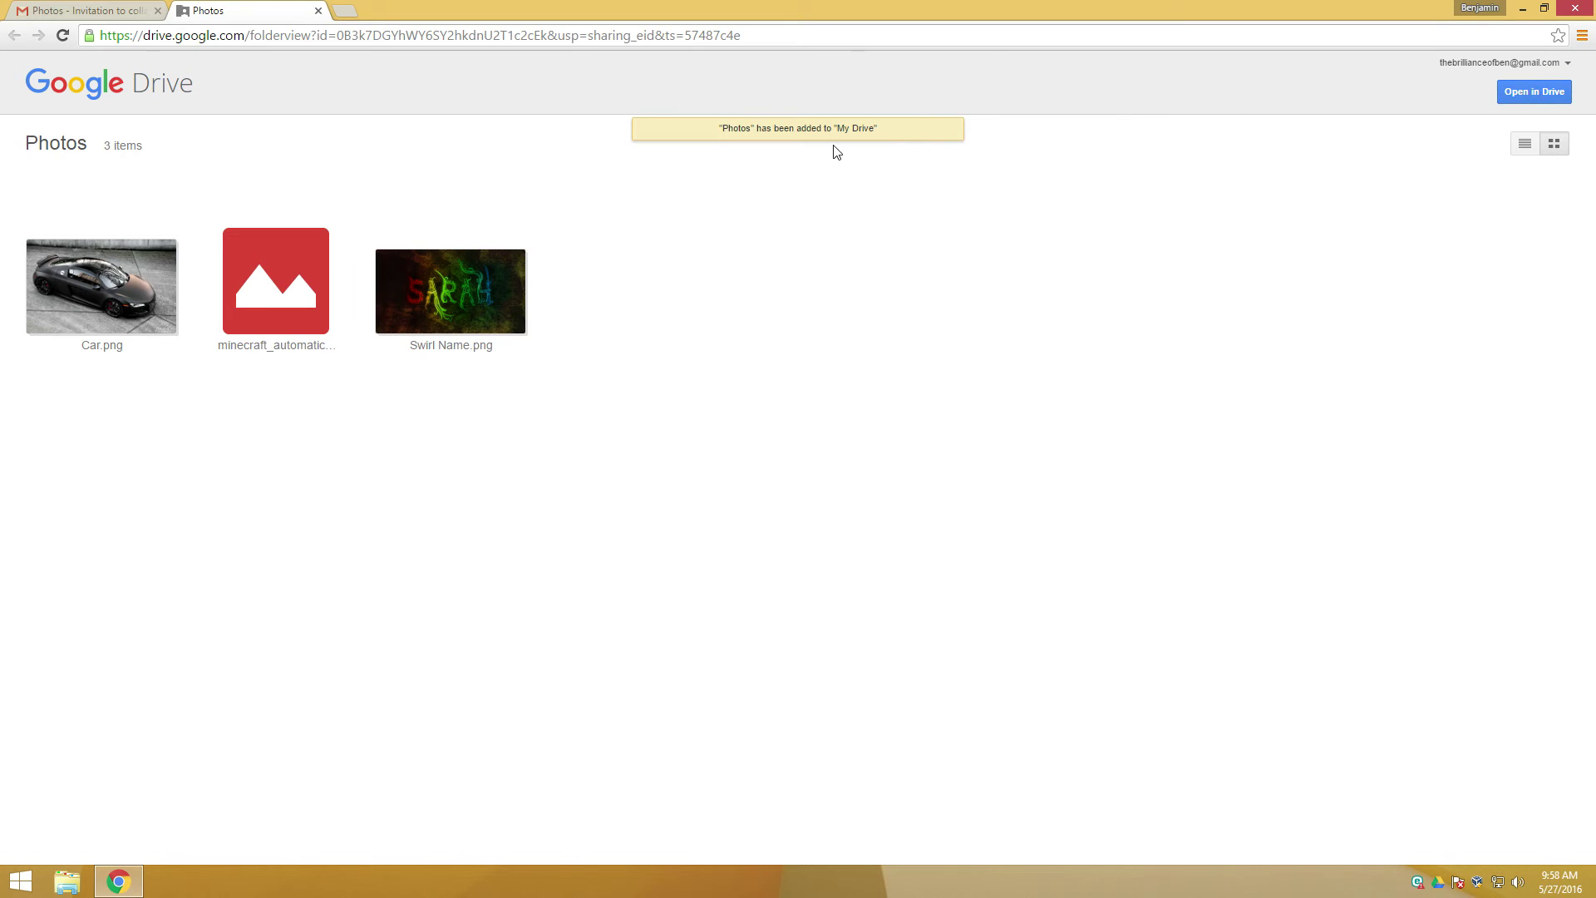
{"action": "left_click_drag", "start_coordinate": [718, 128], "coordinate": [894, 124]}
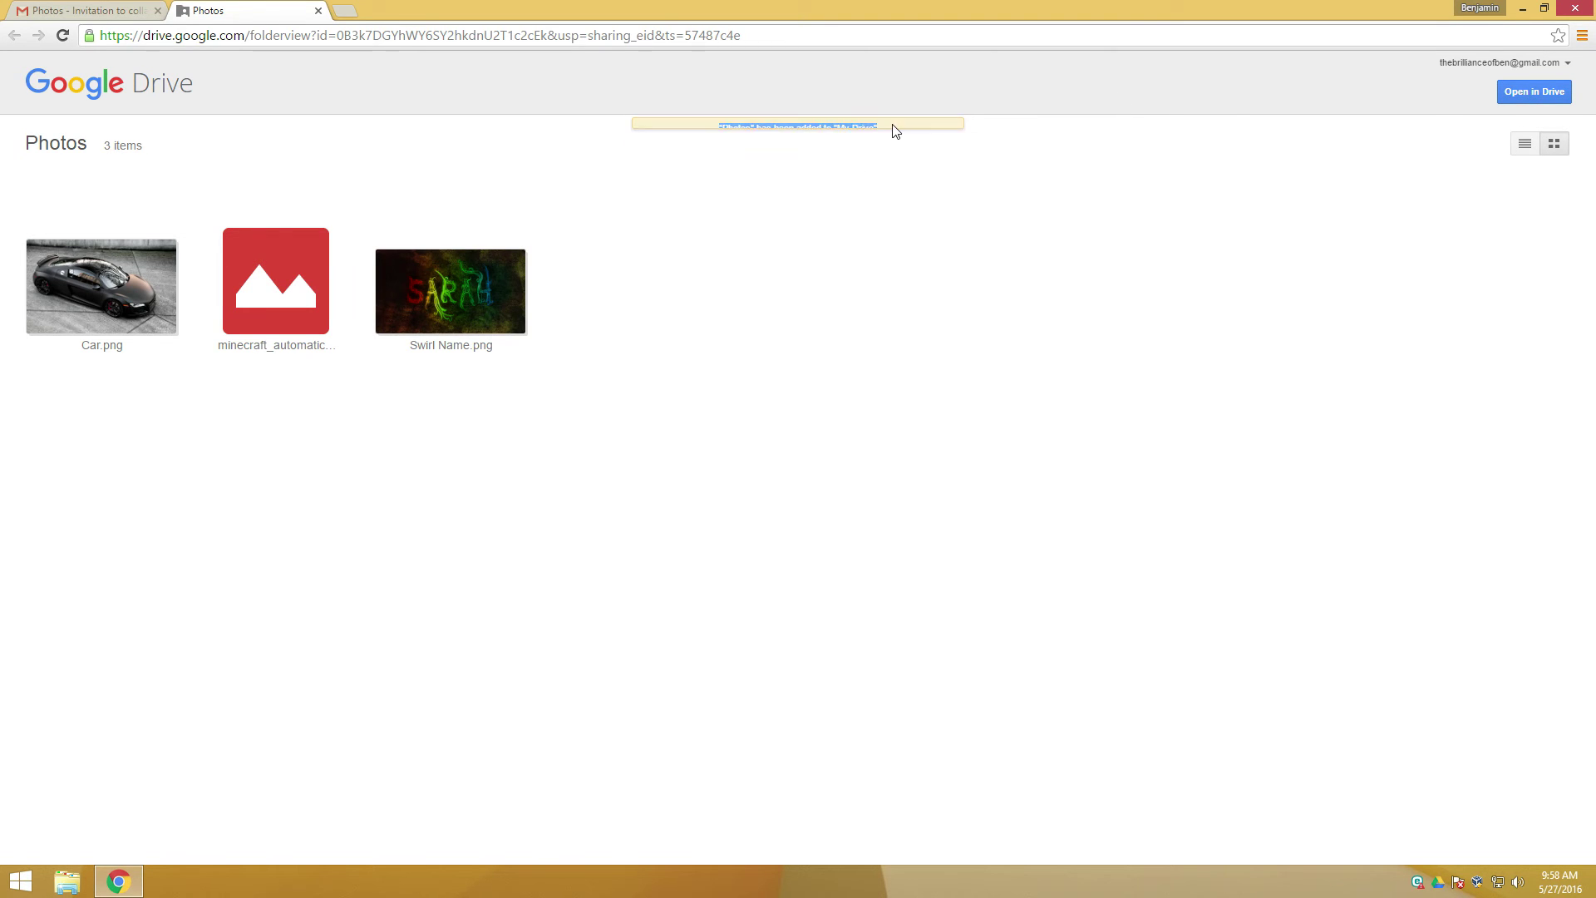
{"action": "left_click", "coordinate": [318, 11]}
Step: Close Chrome and open the synced Photos folder in the second computer's Google Drive
{"action": "left_click", "coordinate": [159, 12]}
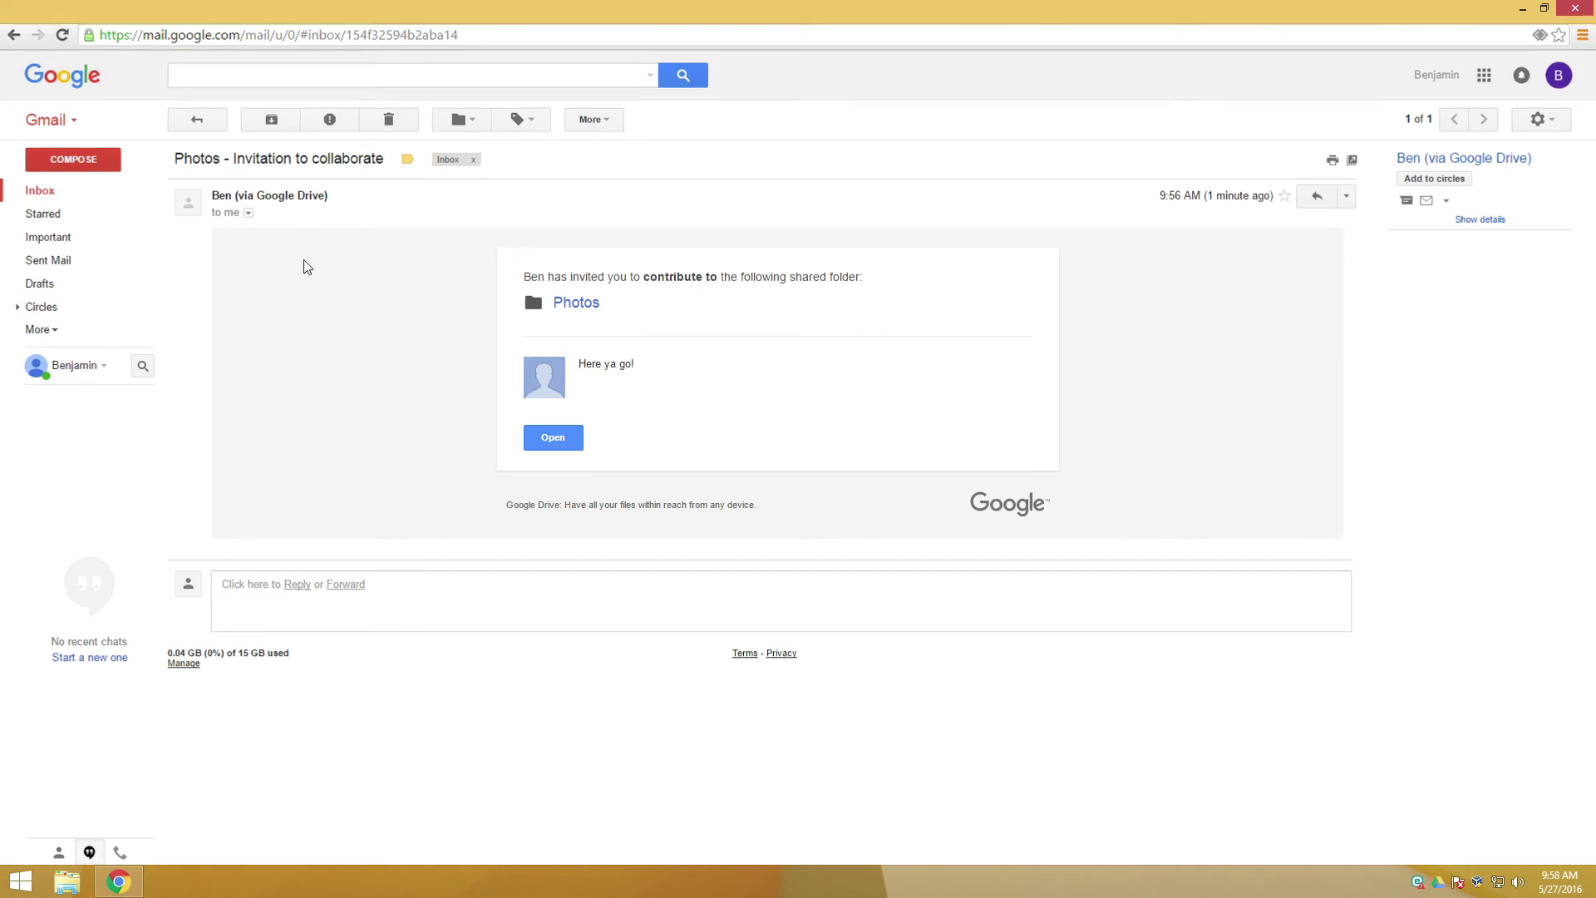
{"action": "double_click", "coordinate": [47, 299]}
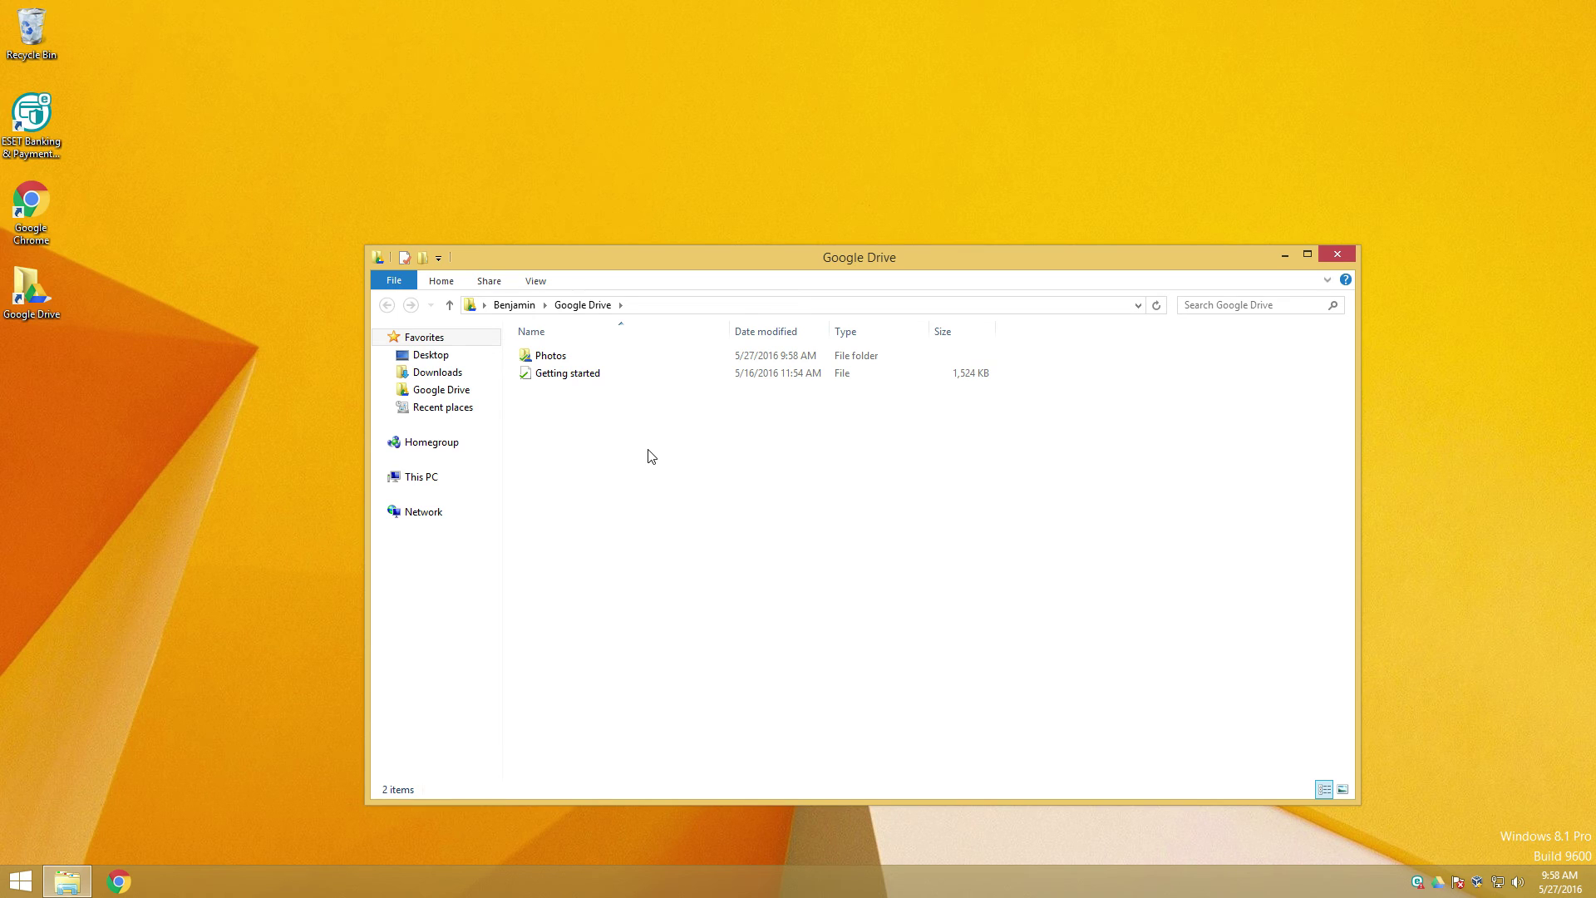
{"action": "left_click", "coordinate": [587, 363]}
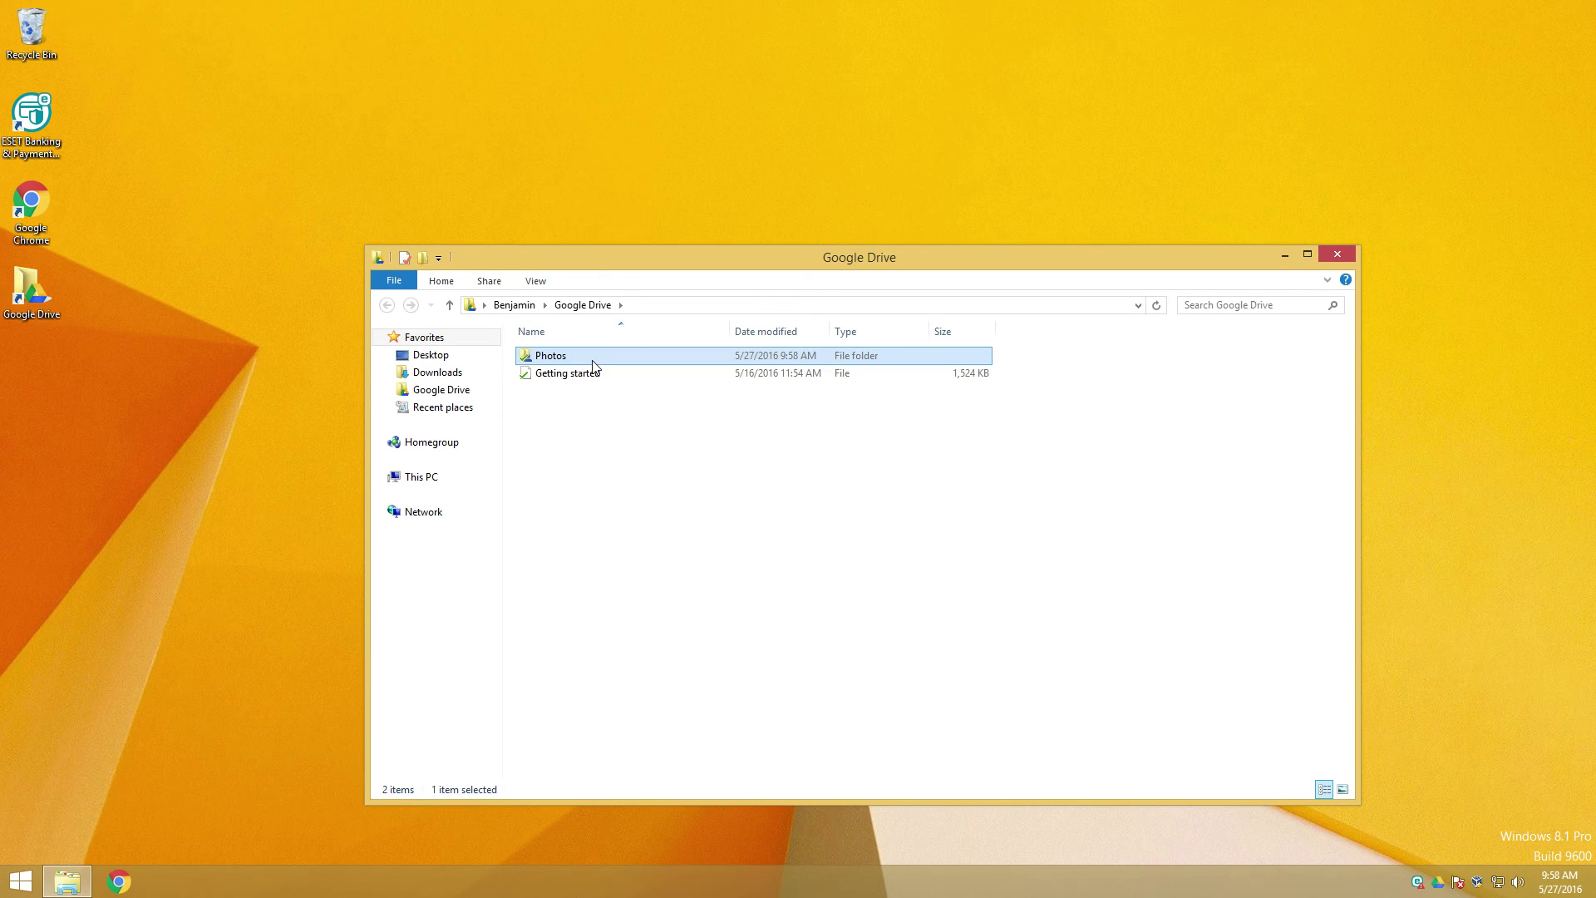
{"action": "mouse_move", "coordinate": [592, 366]}
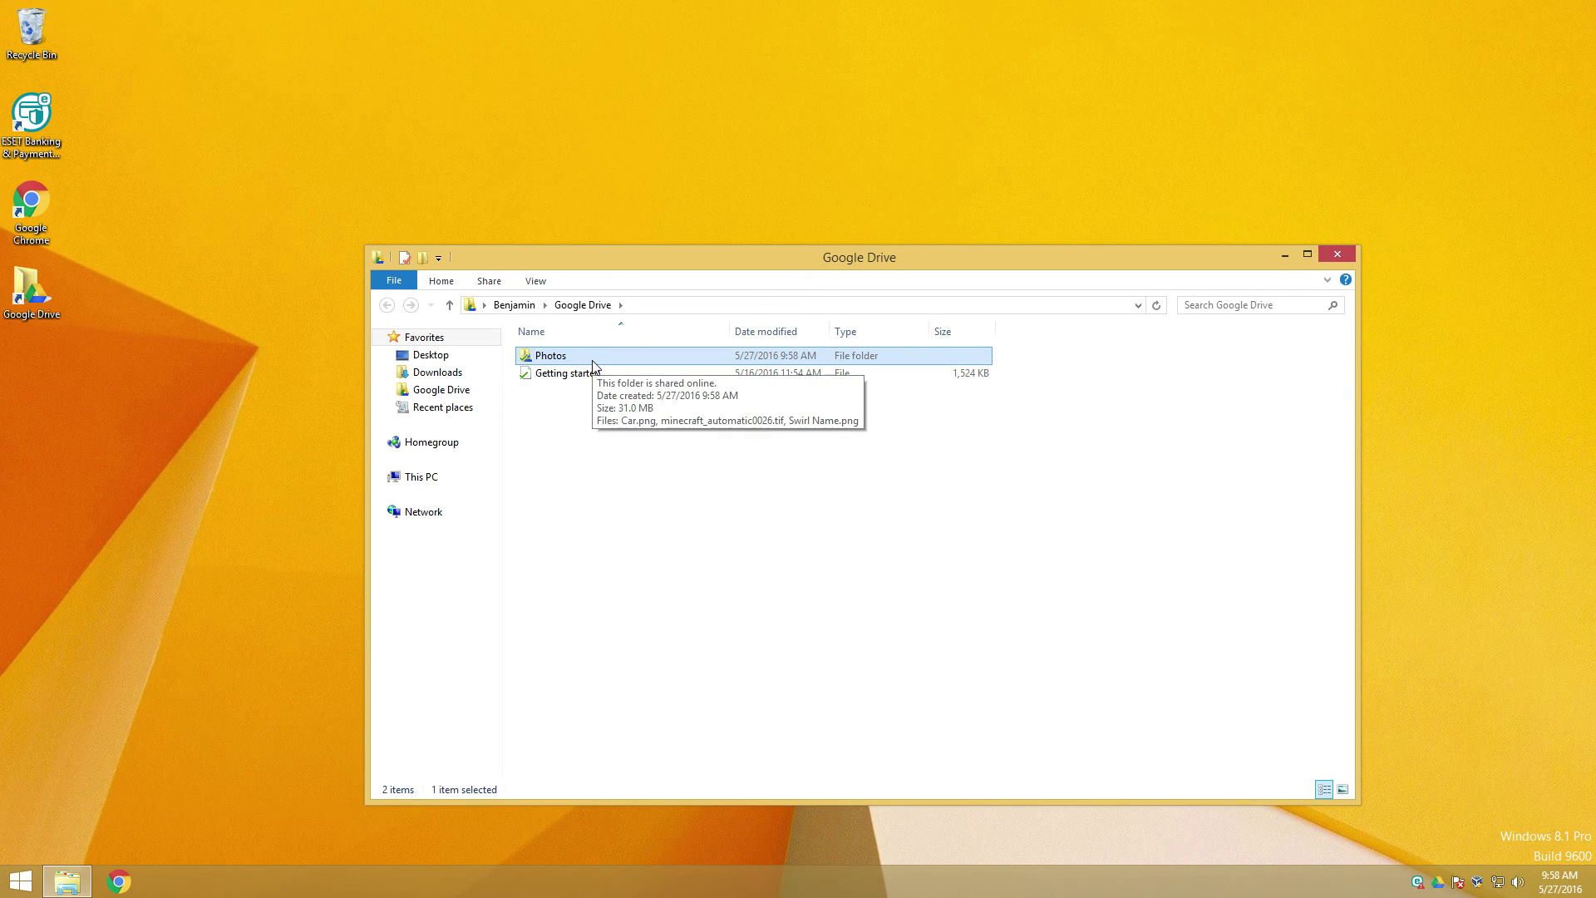
{"action": "double_click", "coordinate": [546, 364]}
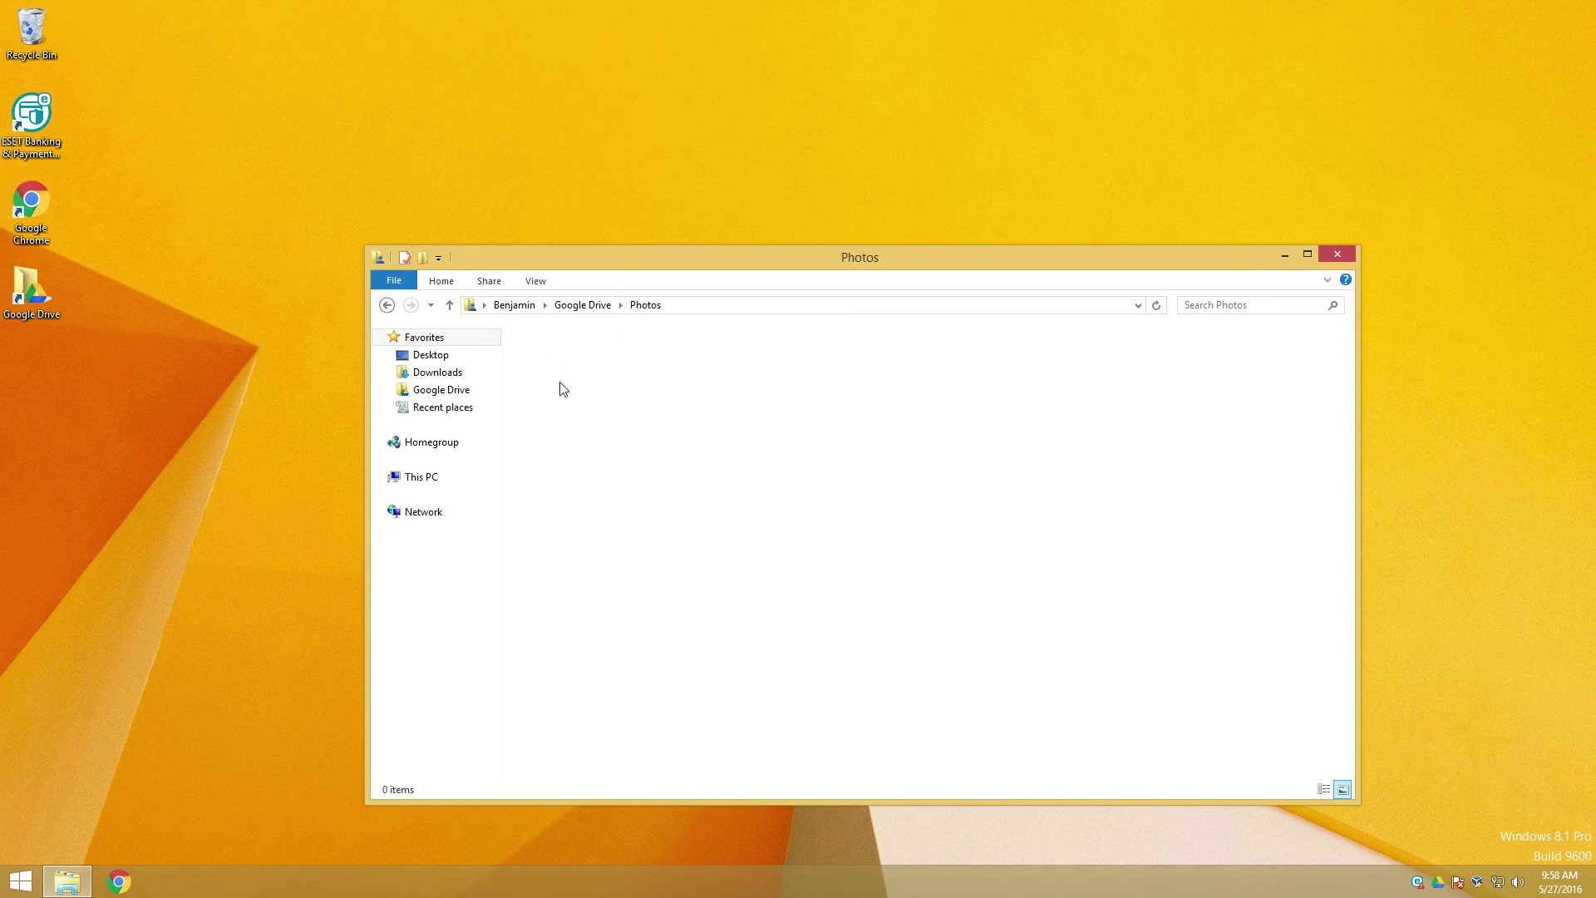
{"action": "left_click_drag", "start_coordinate": [821, 463], "coordinate": [566, 366]}
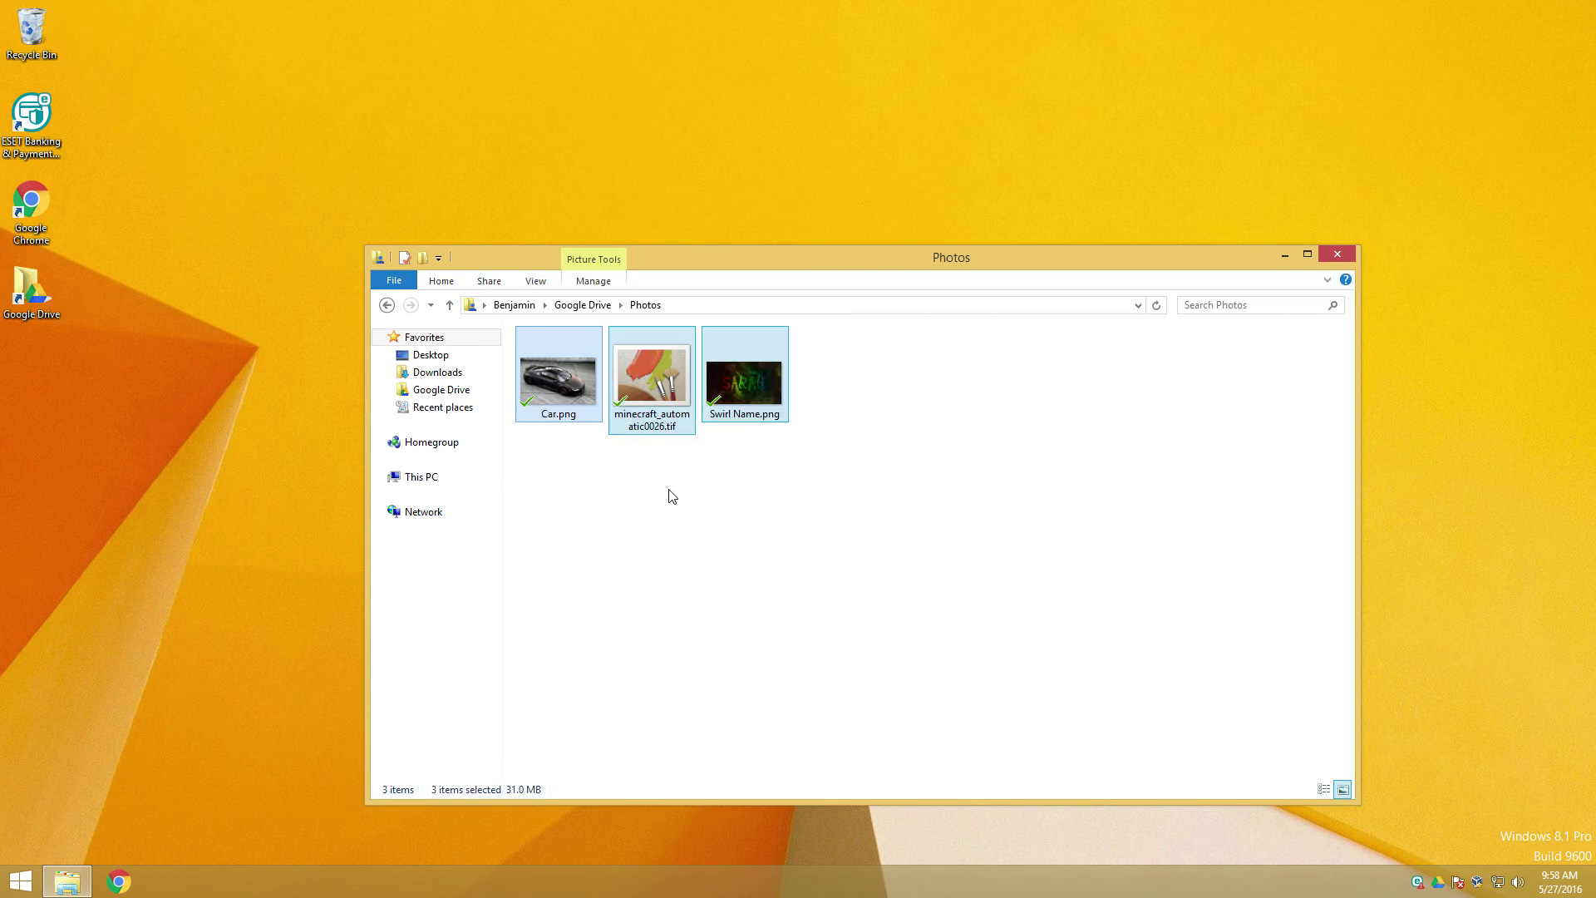
{"action": "left_click", "coordinate": [780, 504]}
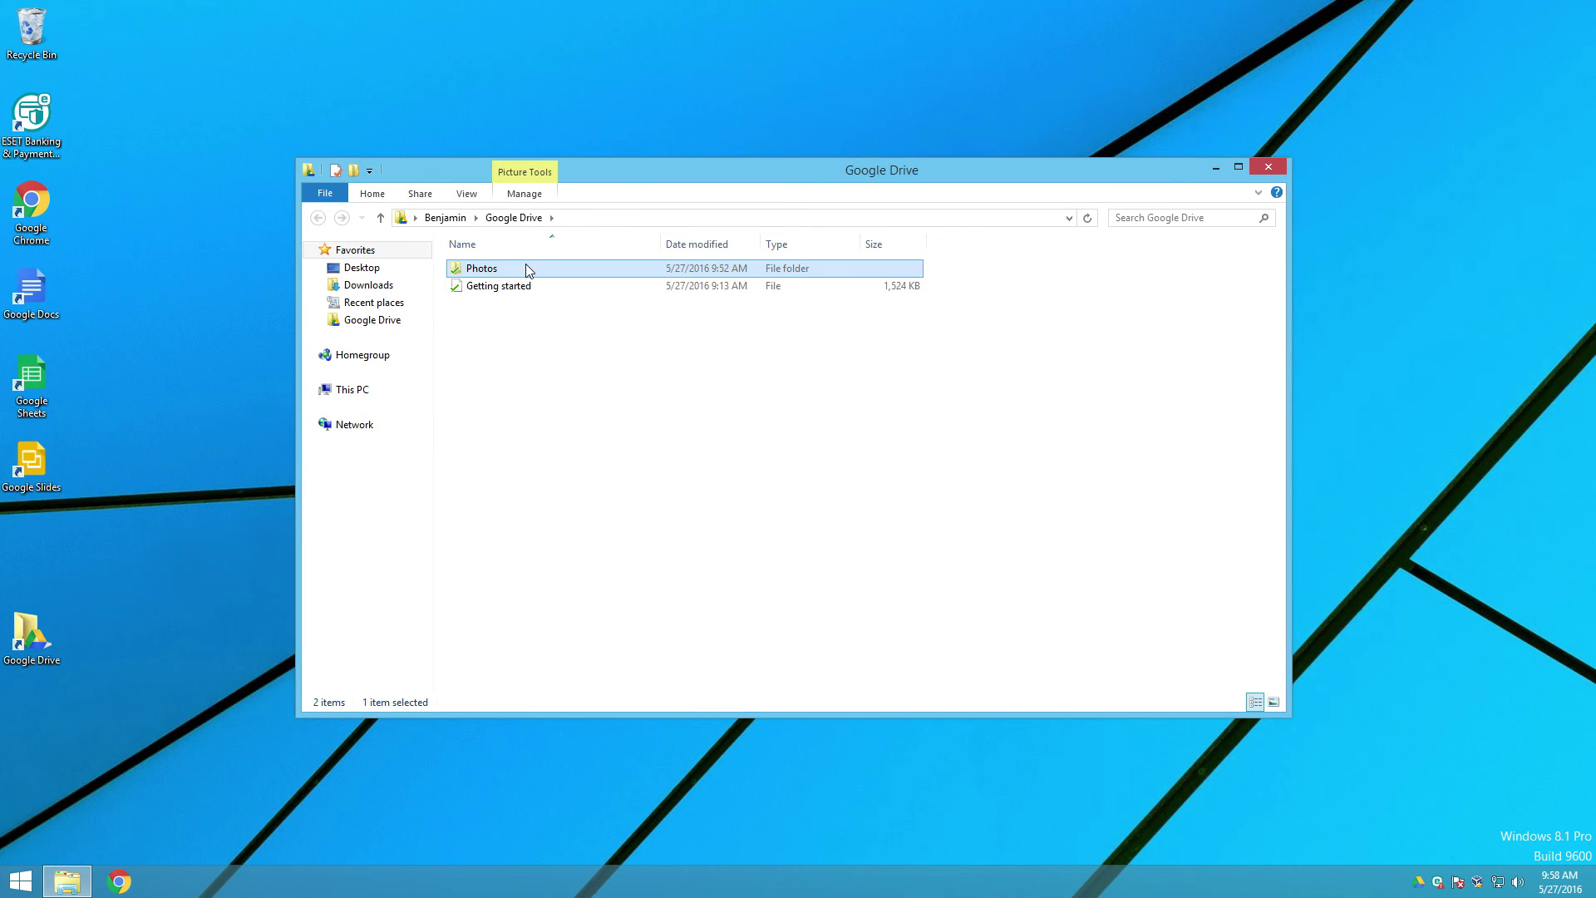
Step: Open Photos on the first account and check the same three images
{"action": "double_click", "coordinate": [526, 266]}
{"action": "left_click_drag", "start_coordinate": [765, 354], "coordinate": [441, 202]}
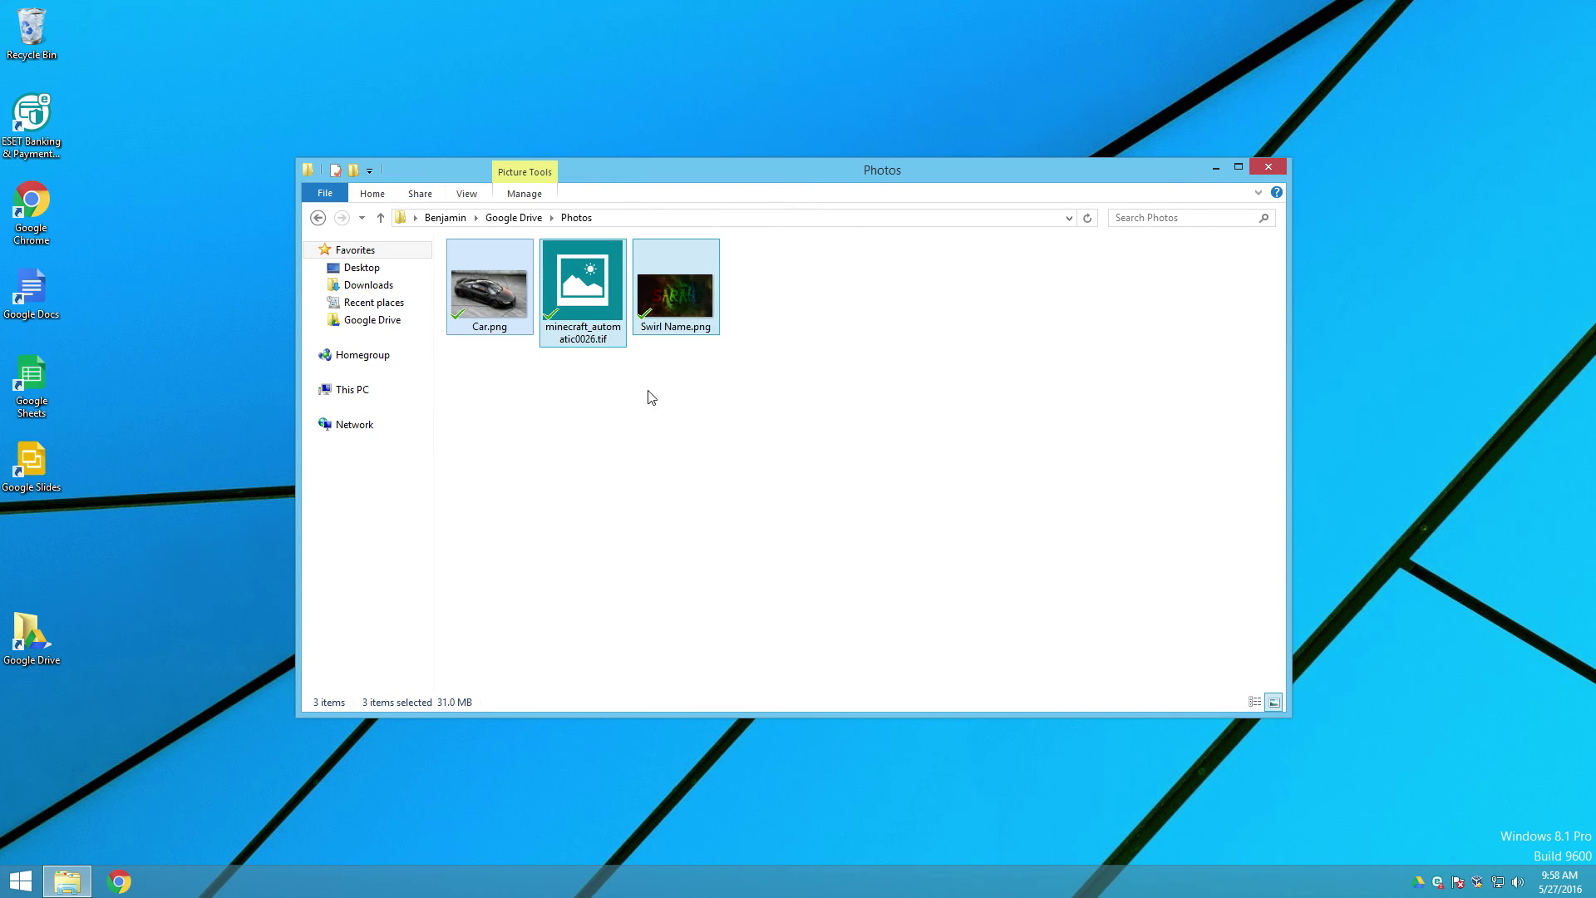
{"action": "left_click", "coordinate": [678, 416]}
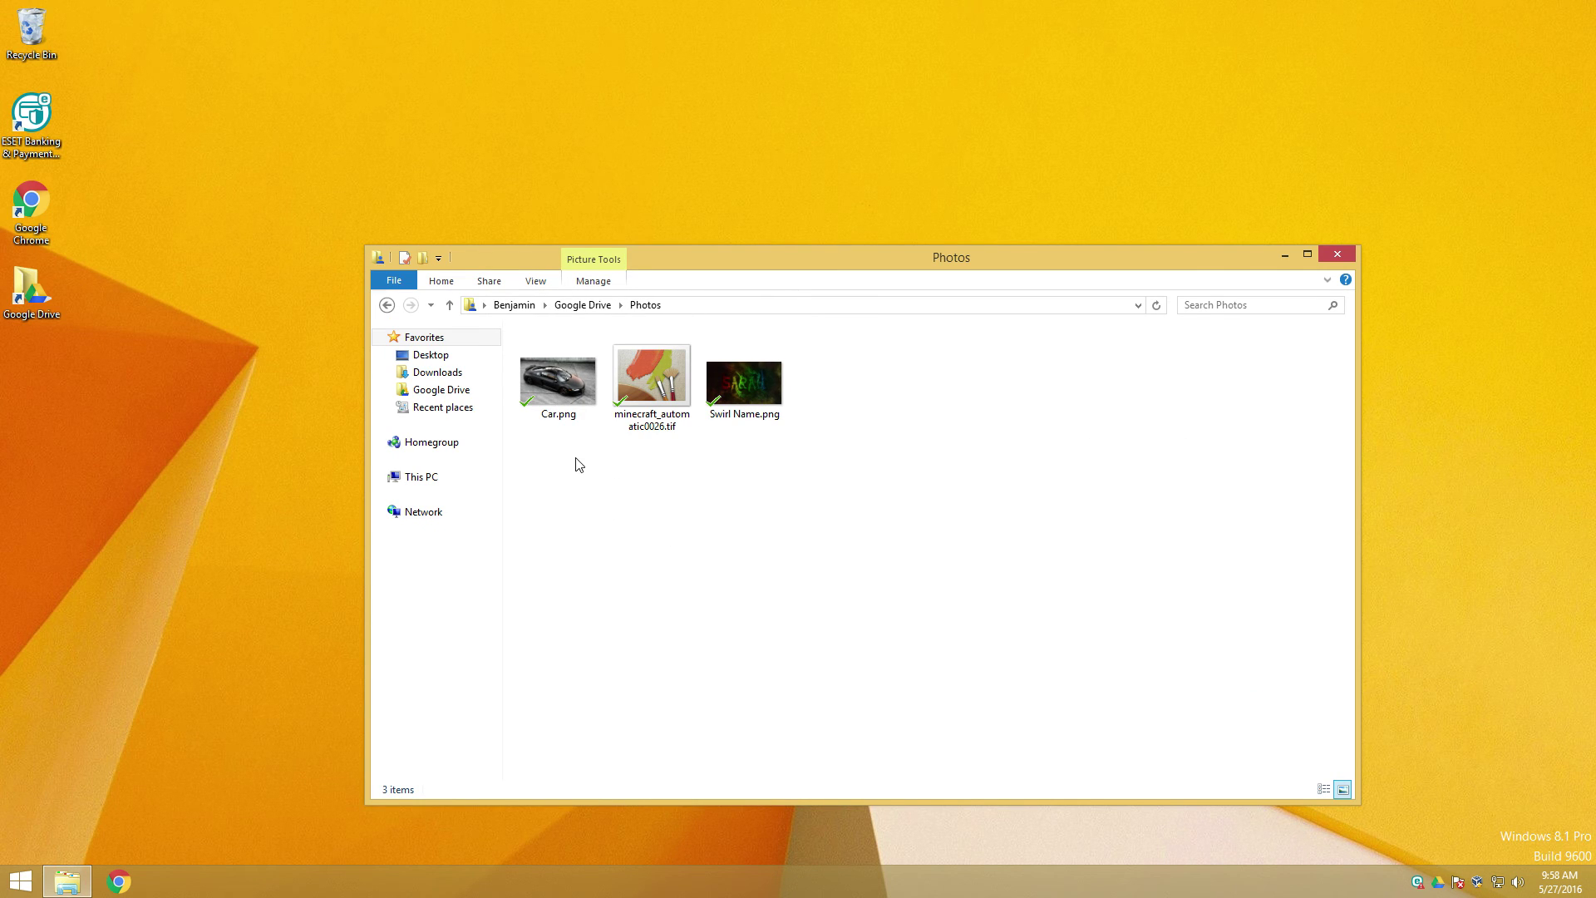
Step: Create a desktop bitmap named 'Random image' and drag it into the Photos folder
{"action": "right_click", "coordinate": [97, 474]}
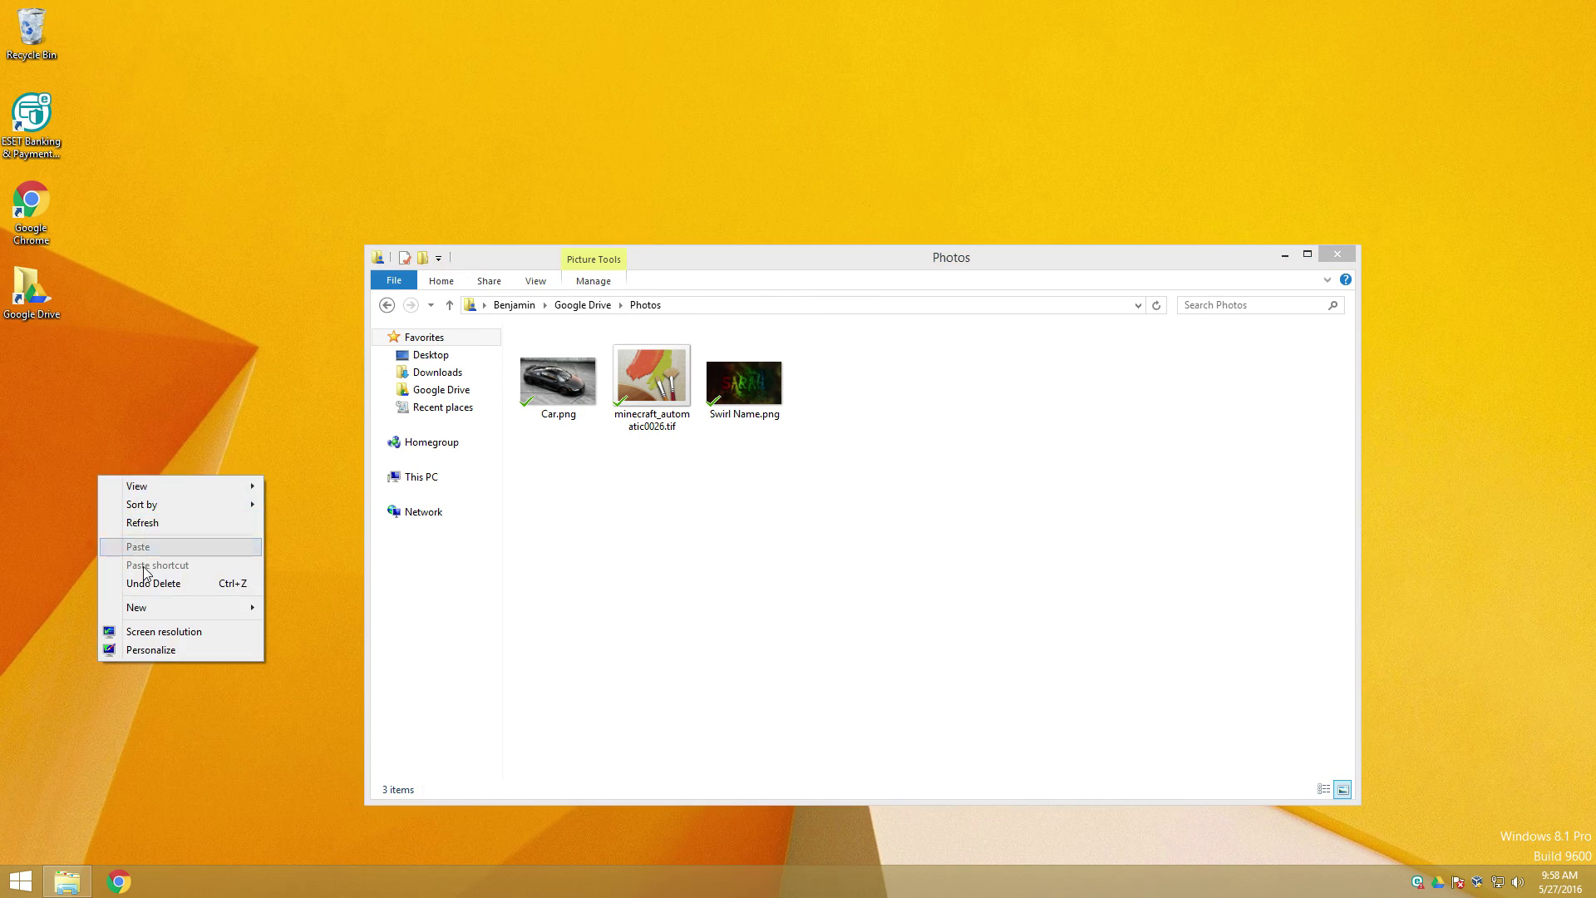
{"action": "mouse_move", "coordinate": [143, 607]}
{"action": "left_click", "coordinate": [326, 652]}
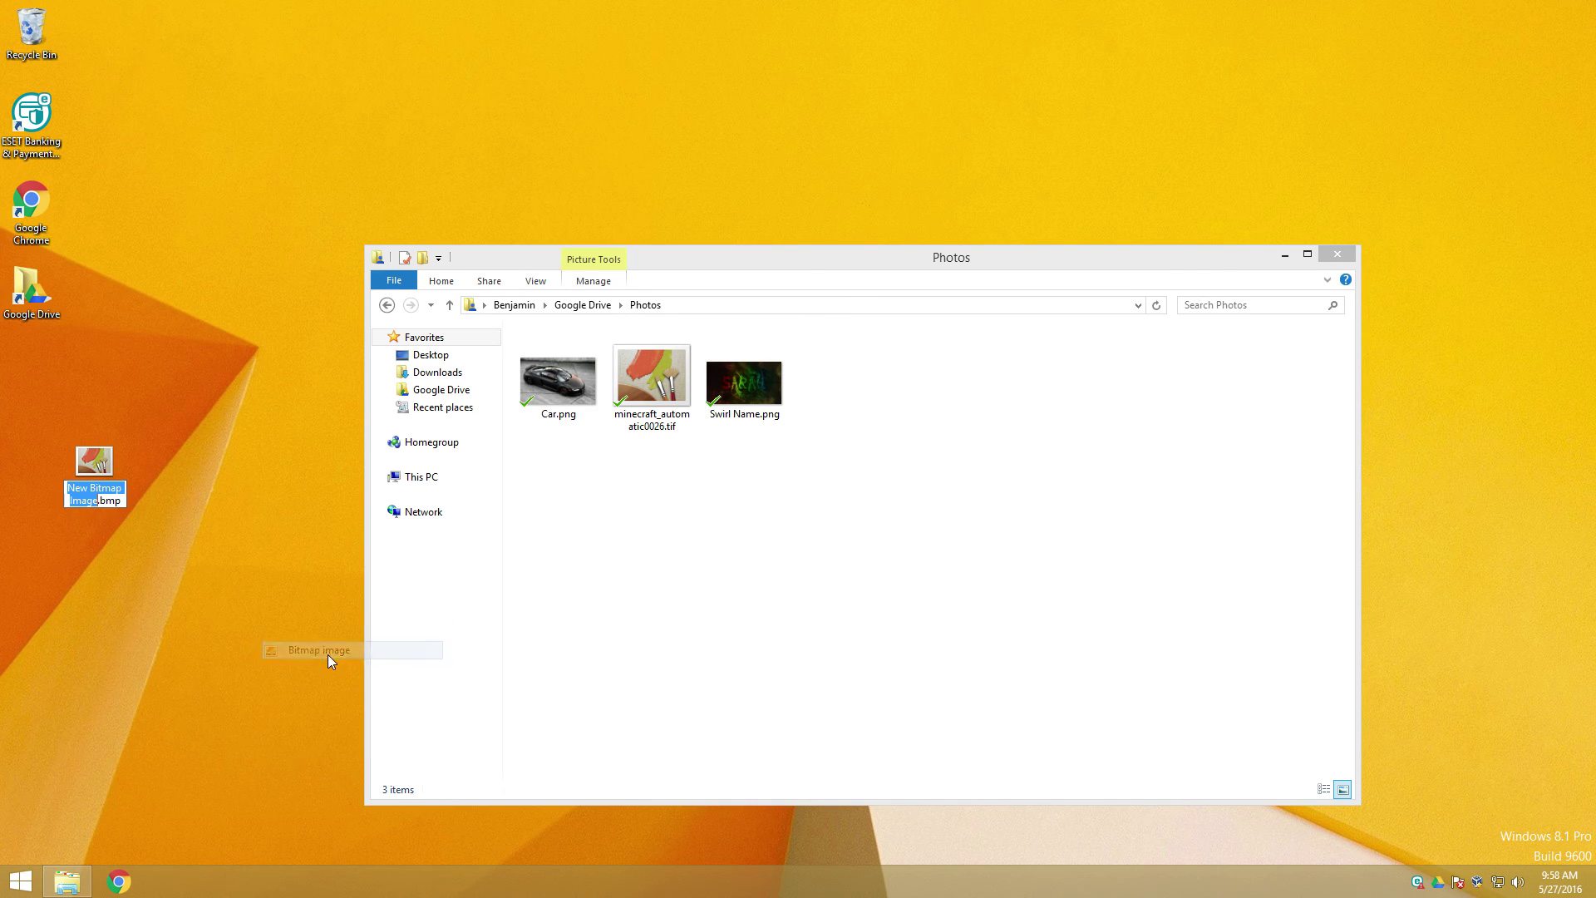
{"action": "type", "text": "Random image"}
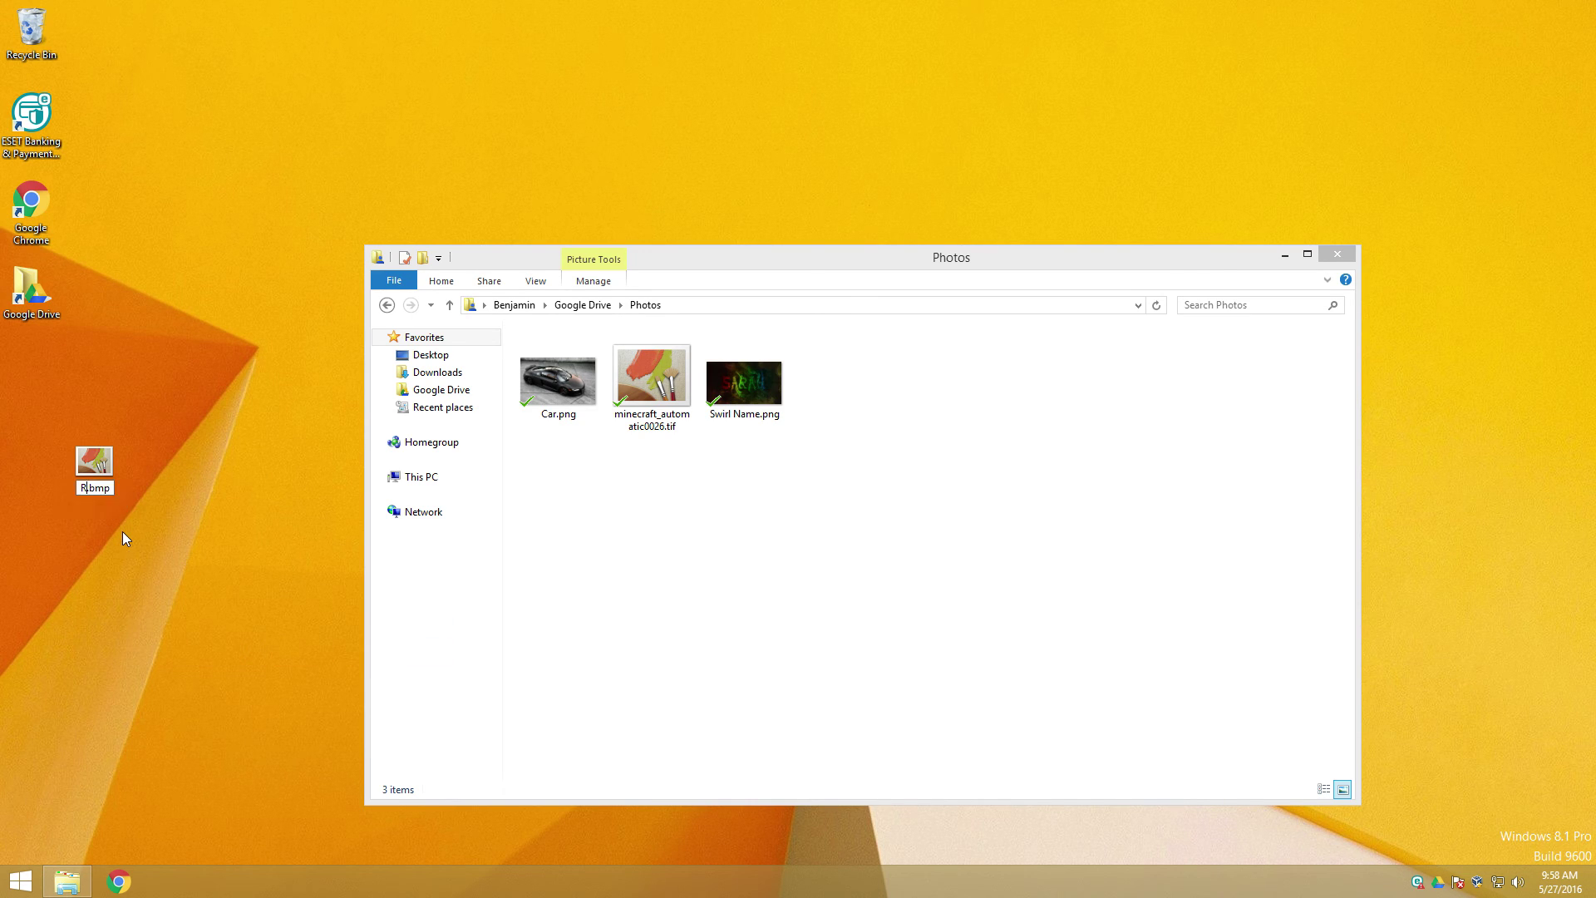
{"action": "key", "text": "Return"}
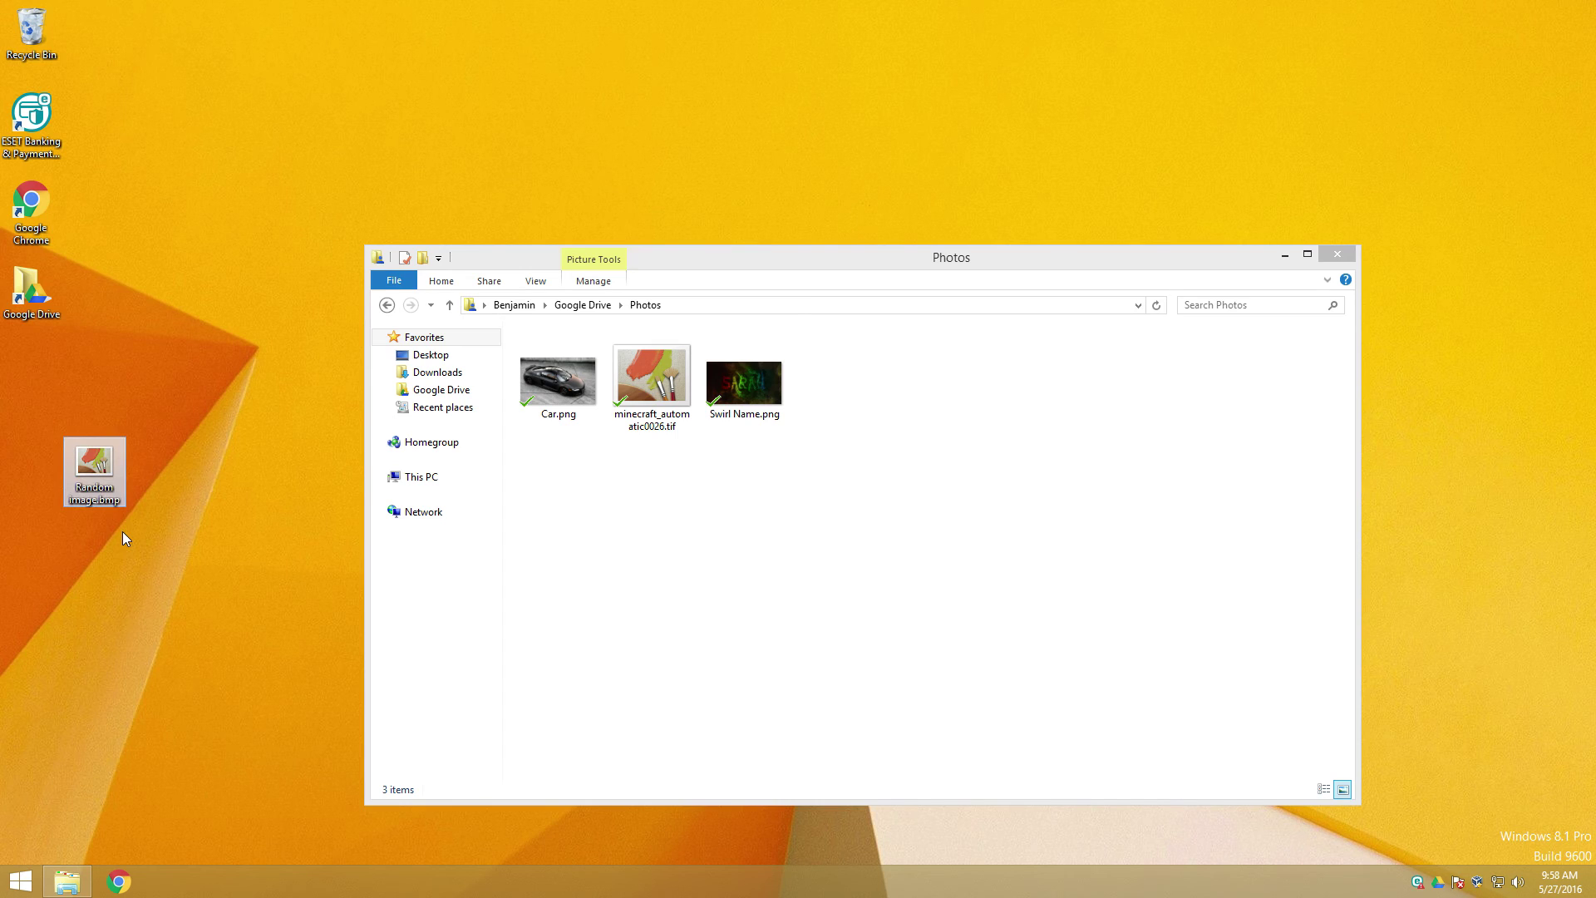
{"action": "mouse_move", "coordinate": [96, 485]}
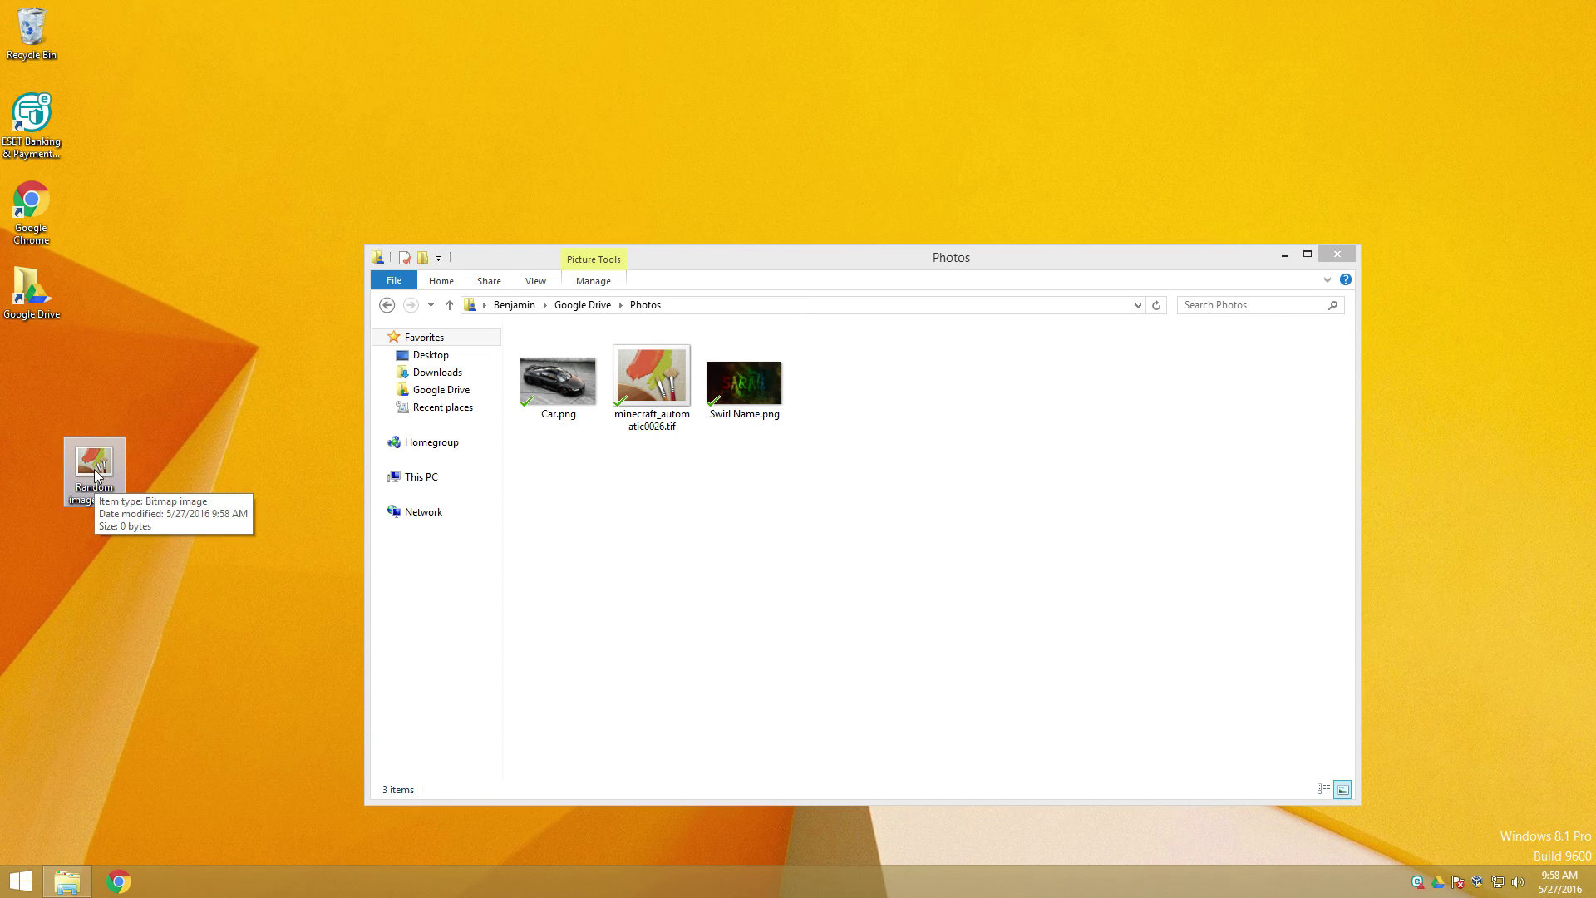
{"action": "left_click_drag", "start_coordinate": [95, 485], "coordinate": [670, 505]}
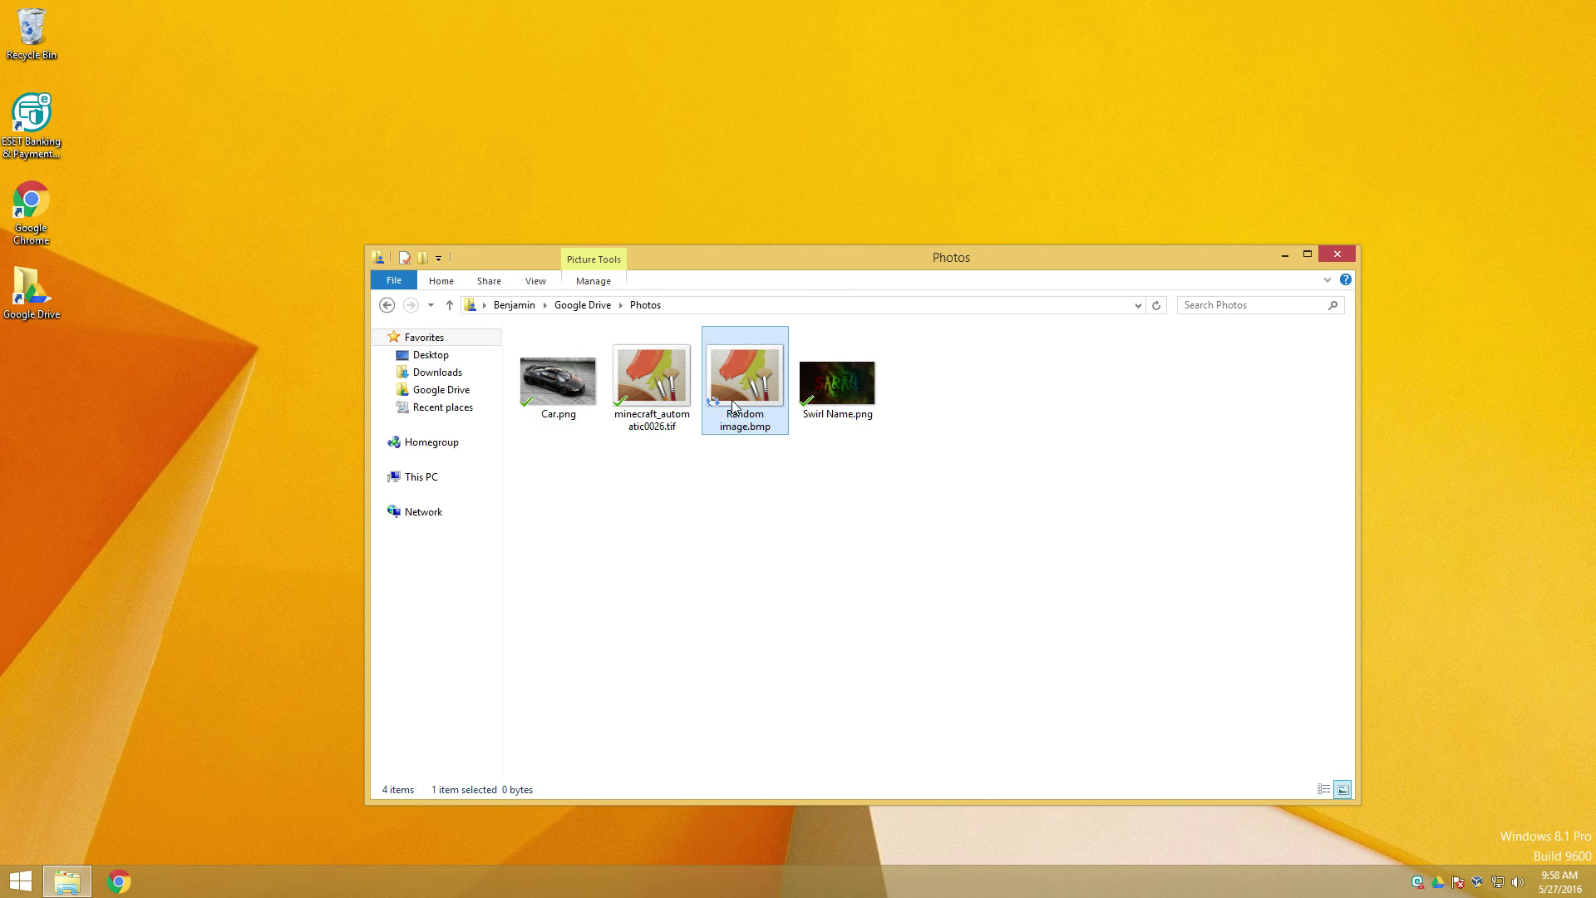
{"action": "mouse_move", "coordinate": [733, 407]}
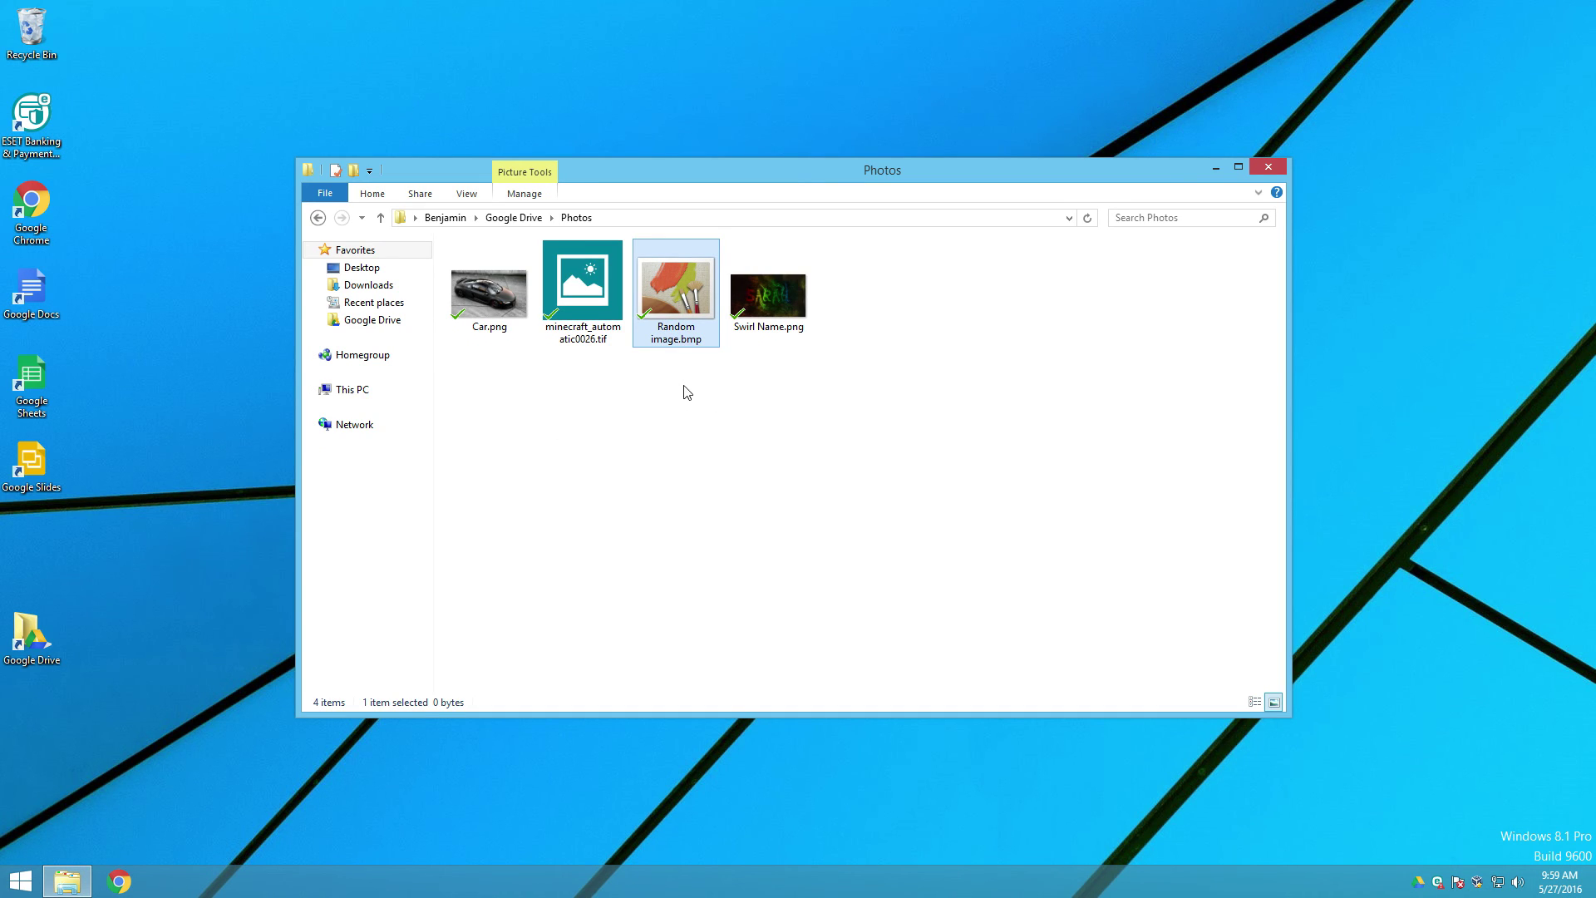
Step: Delete Random image.bmp from the Photos folder in File Explorer
{"action": "left_click", "coordinate": [685, 409]}
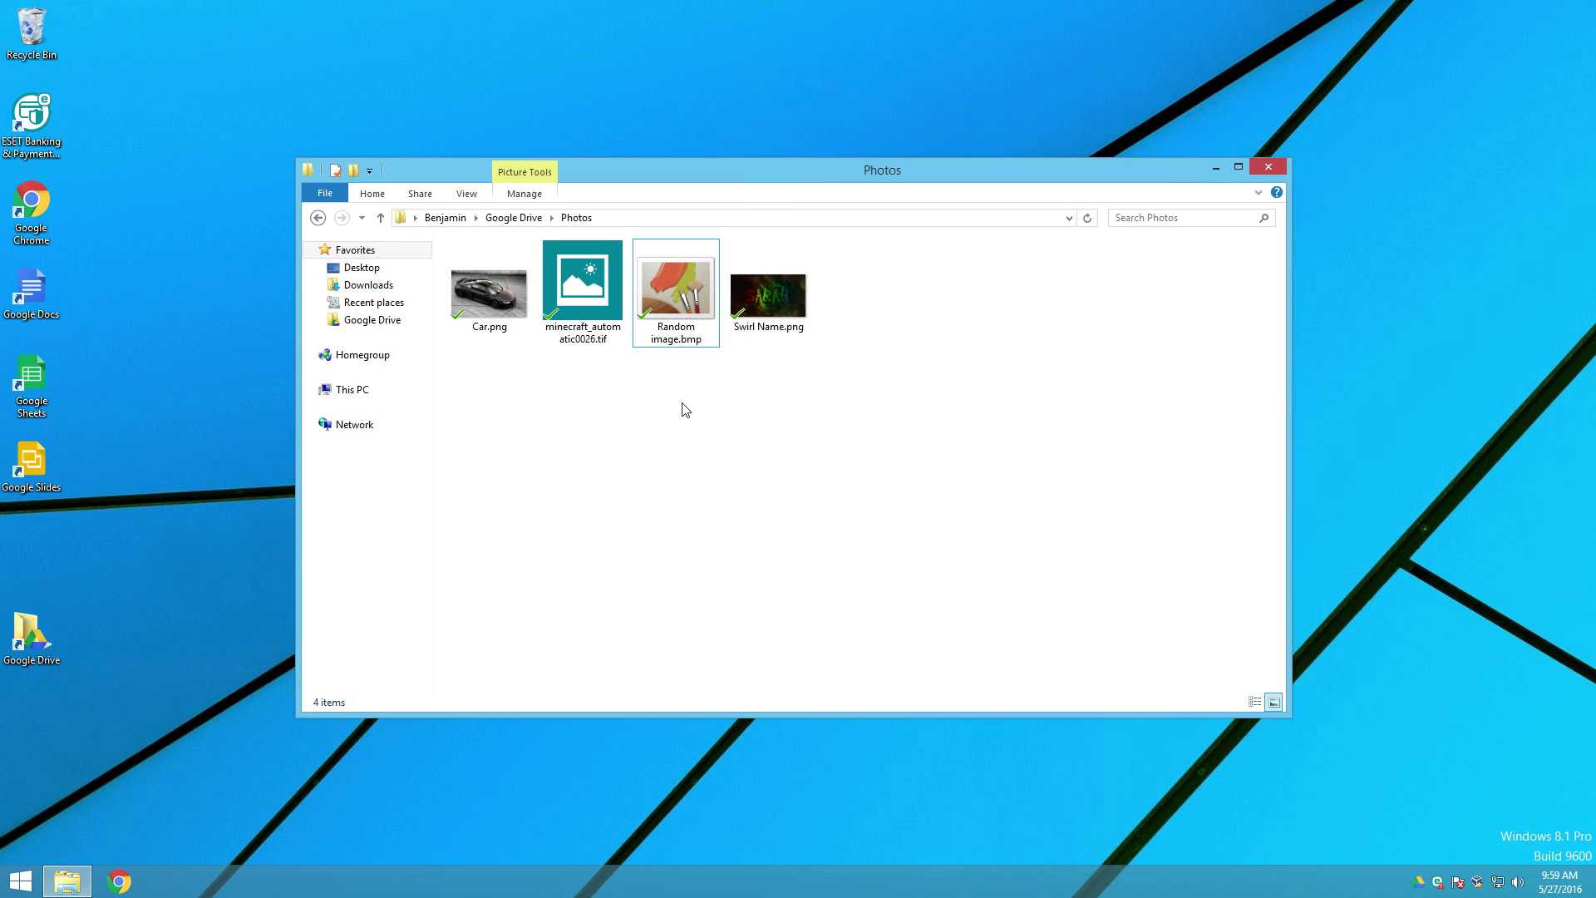
{"action": "left_click", "coordinate": [702, 320]}
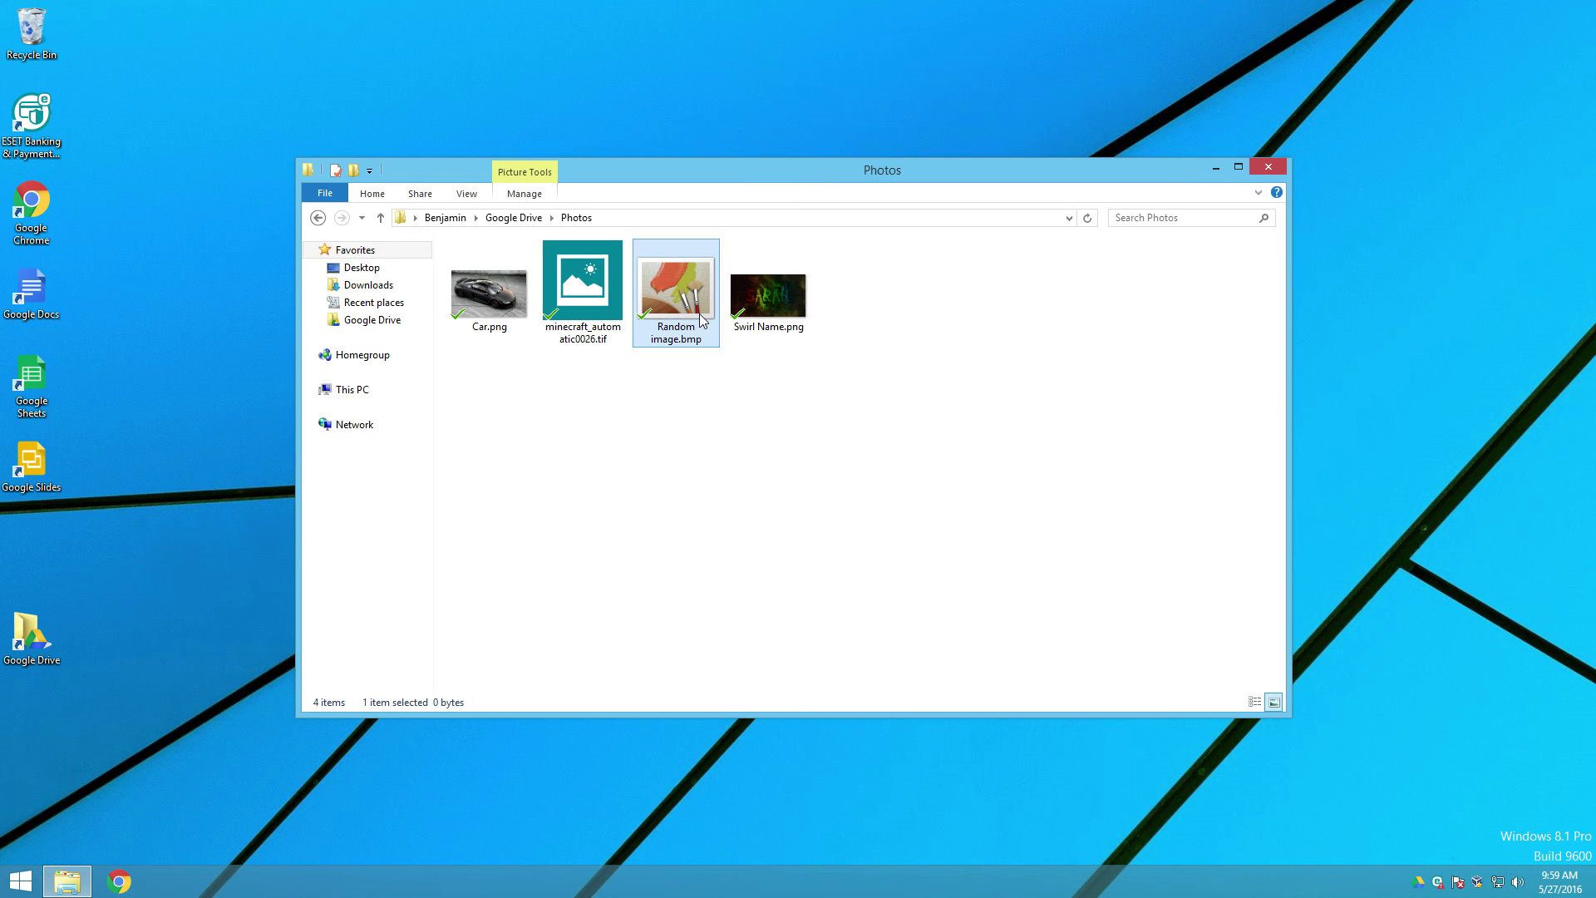
{"action": "key", "text": "Delete"}
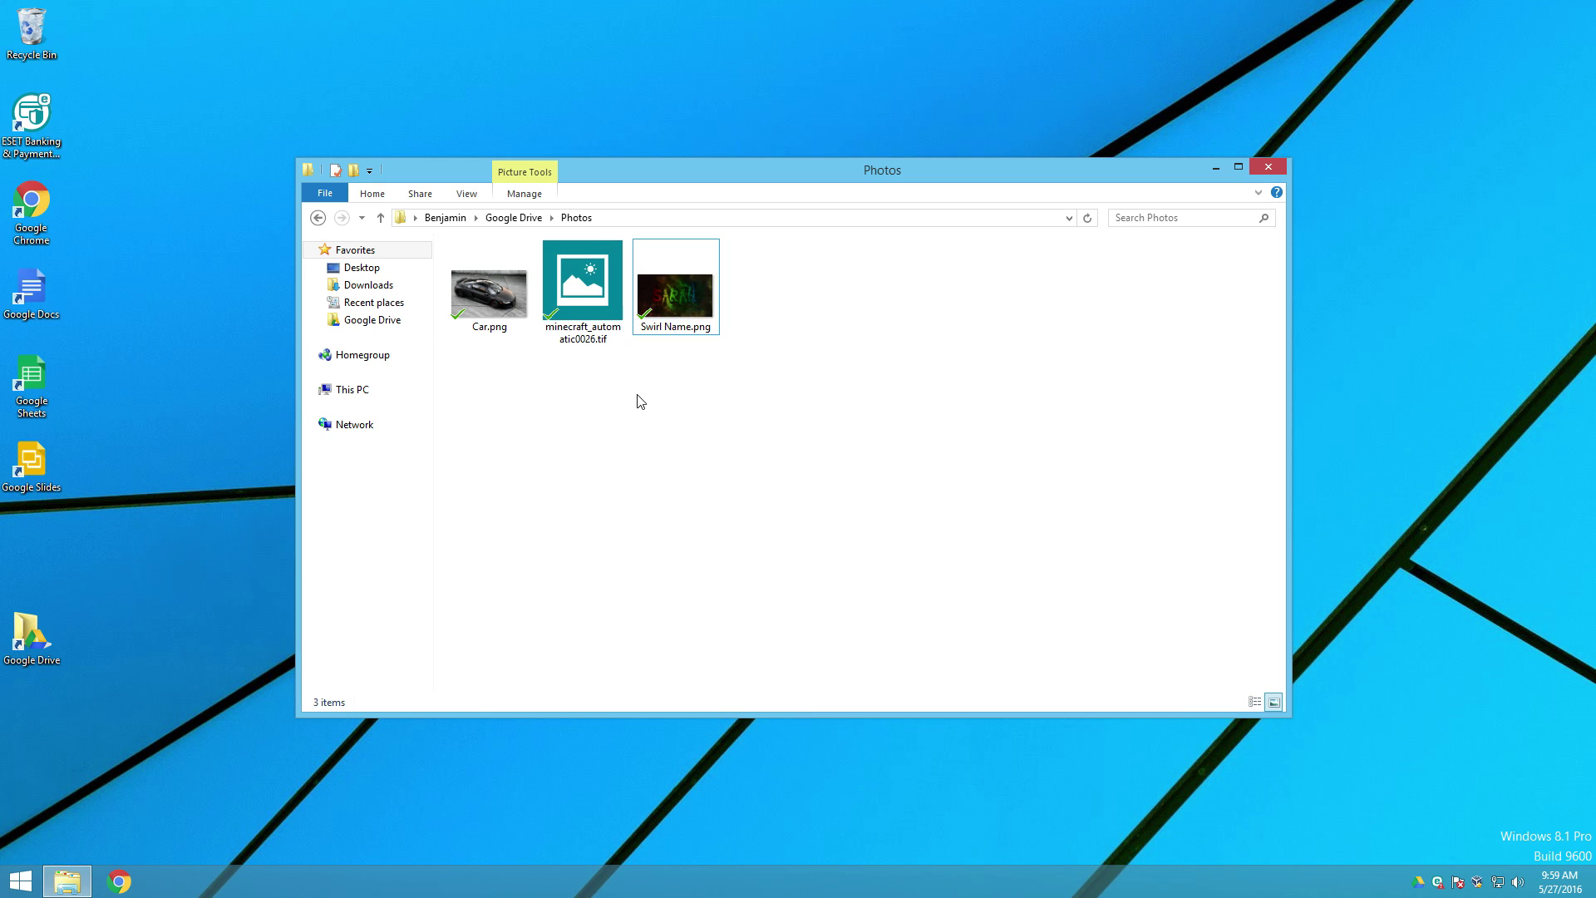